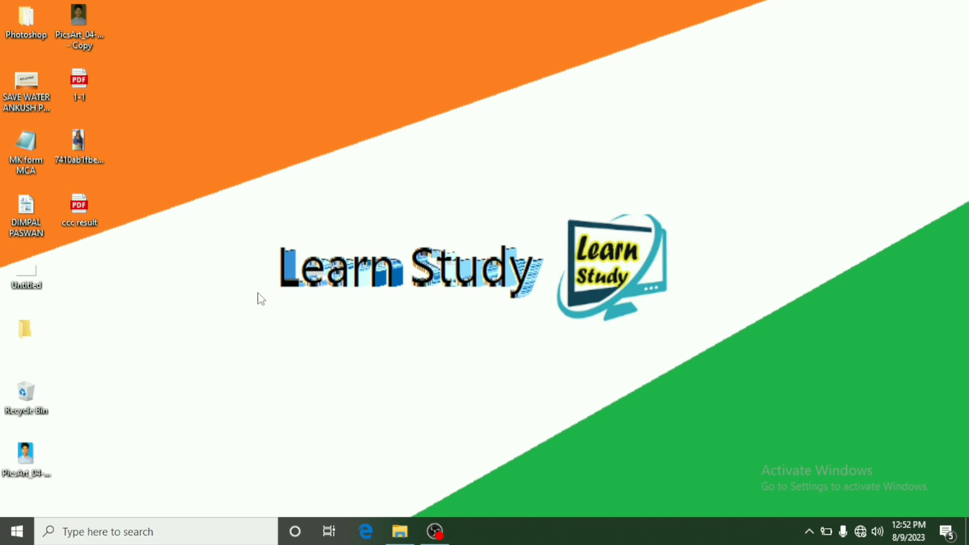
Launch Adobe Photoshop 7.0 from the Windows Run box.
key("super+r")
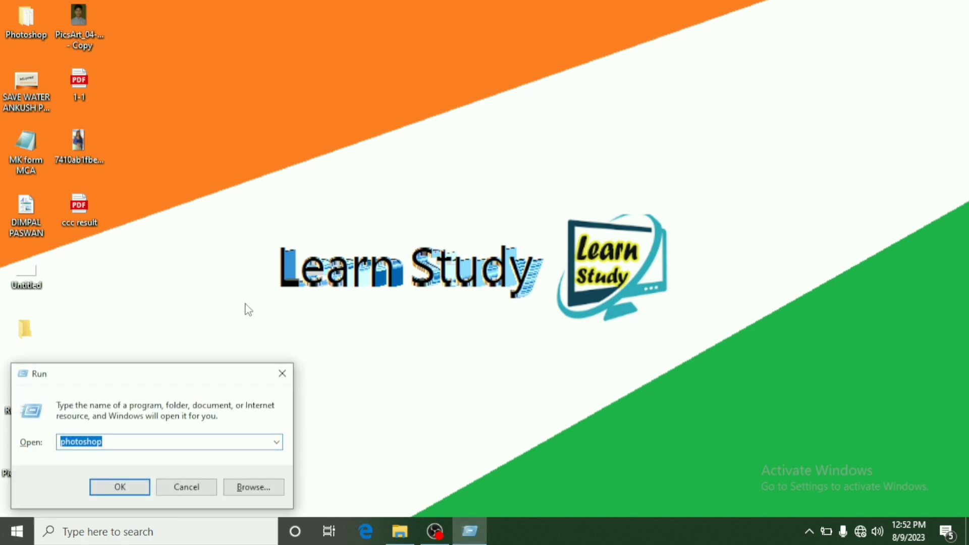
key("Return")
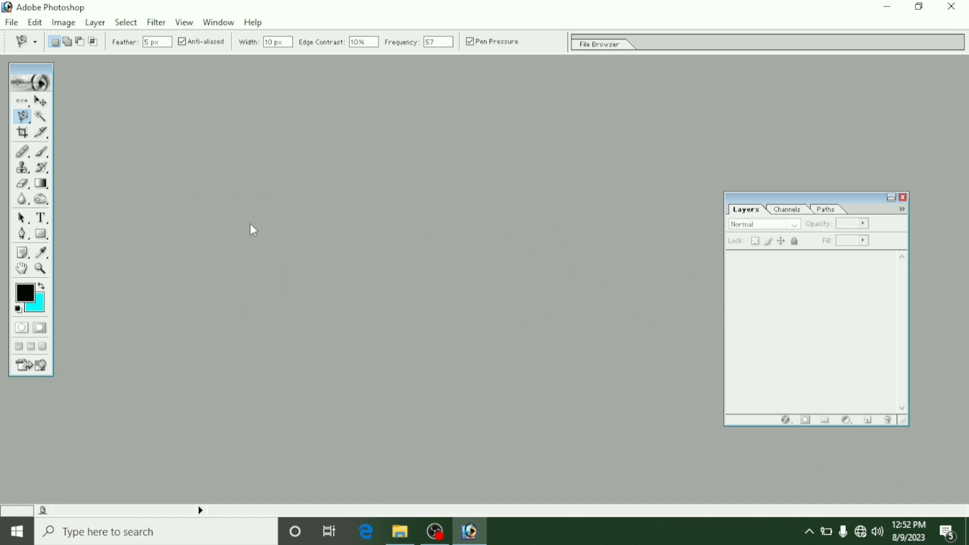
Open the Desktop JPG portrait of the woman in the blue dress.
double_click(224, 243)
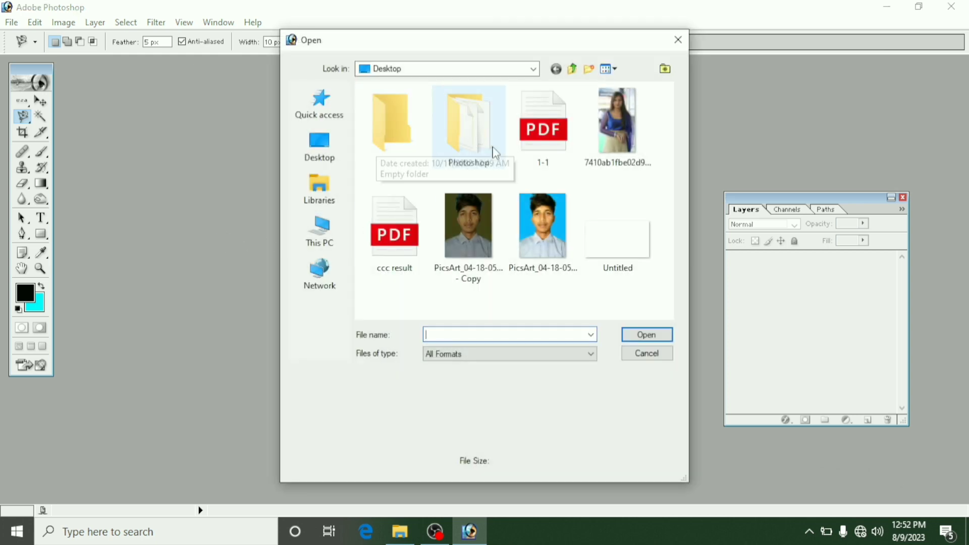
left_click(618, 119)
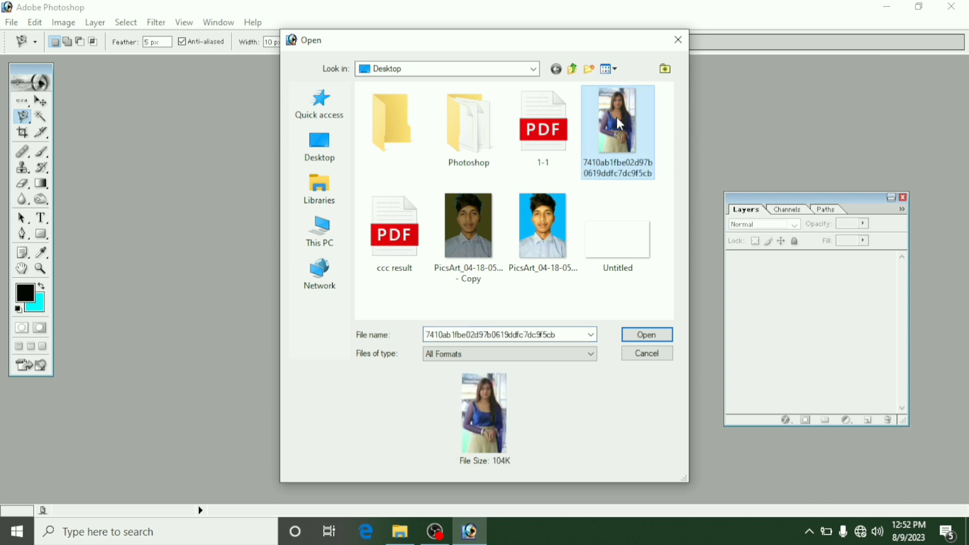
left_click(639, 332)
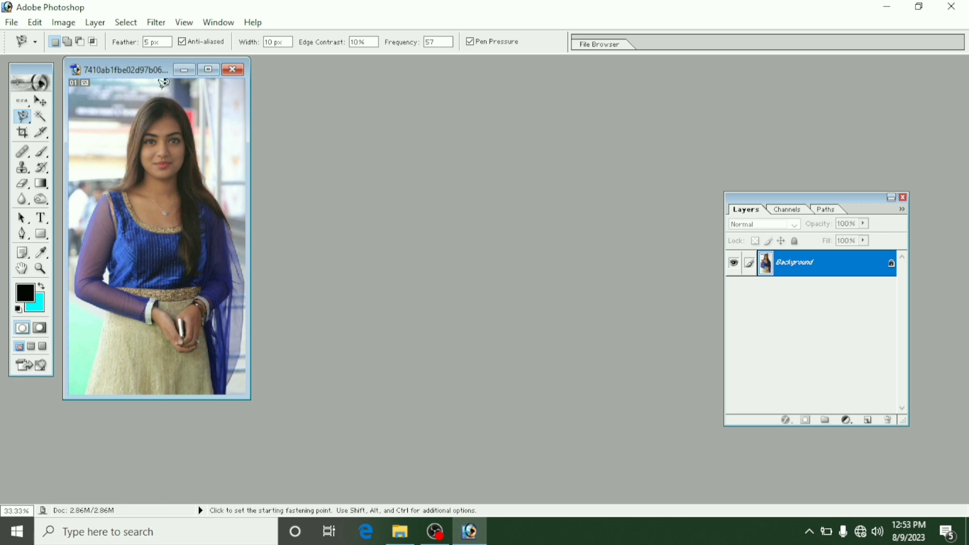
Switch to the Crop tool preset to 3.5 cm × 4.5 cm at 300 pixels/inch, magnifying the screen to check.
left_click(23, 133)
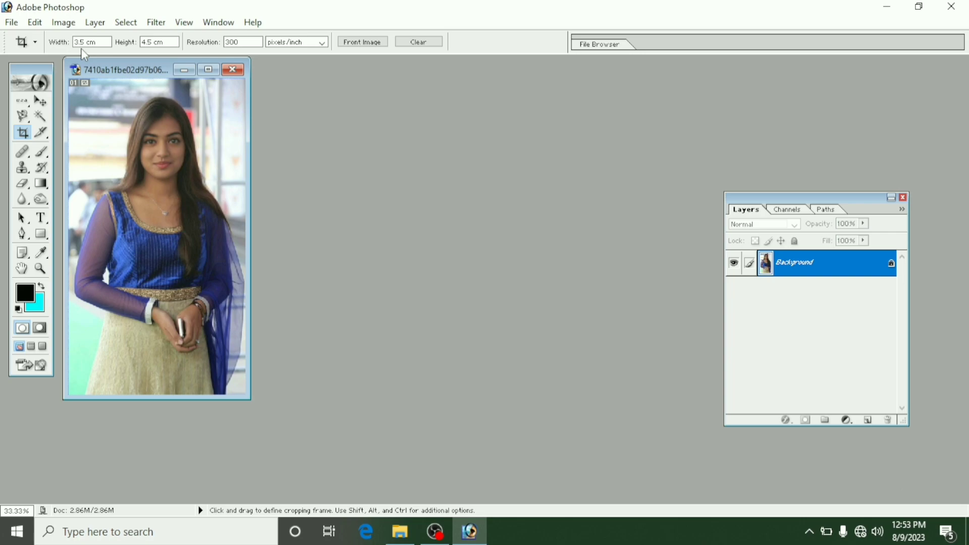
key("super+plus")
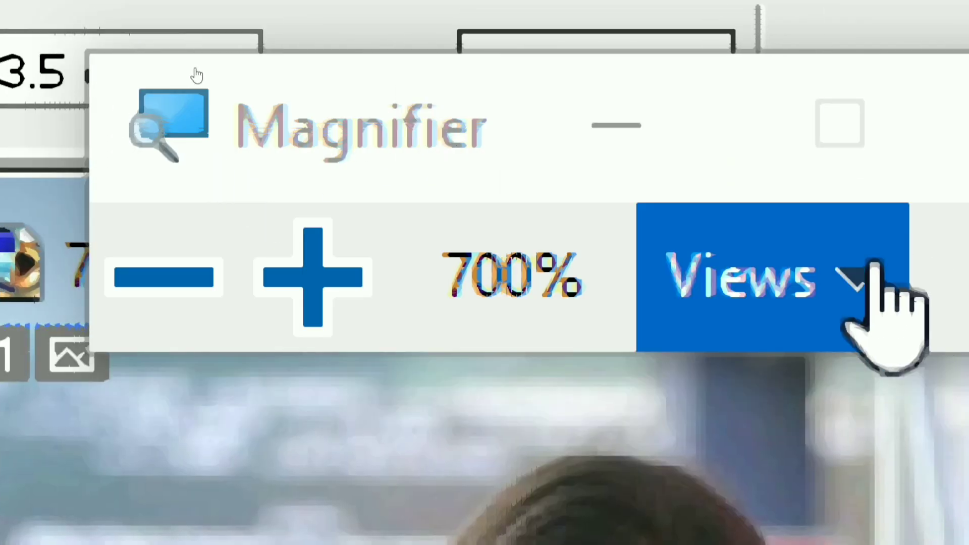
left_click(601, 129)
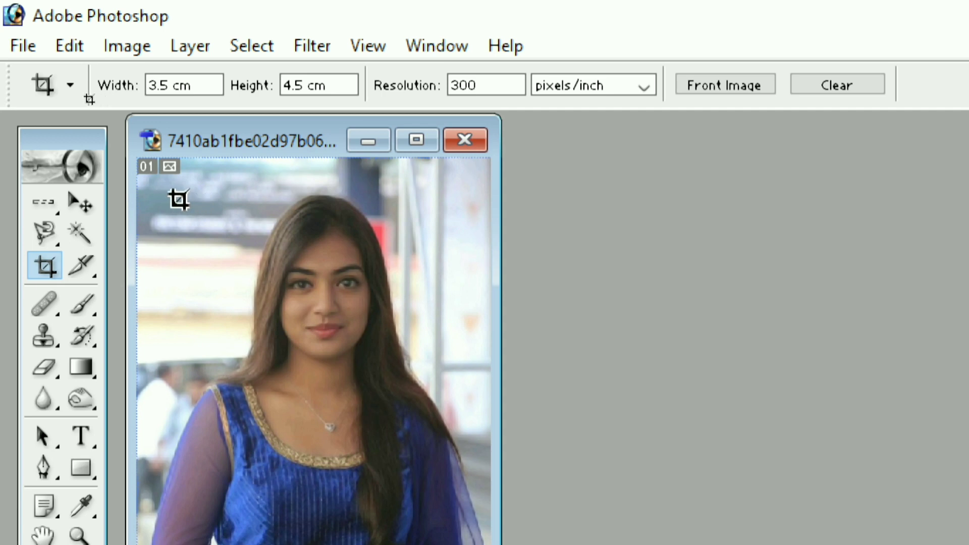
Crop the photo to a 3.5 × 4.5 cm frame centred on the woman's head and shoulders.
left_click_drag(178, 199, 445, 537)
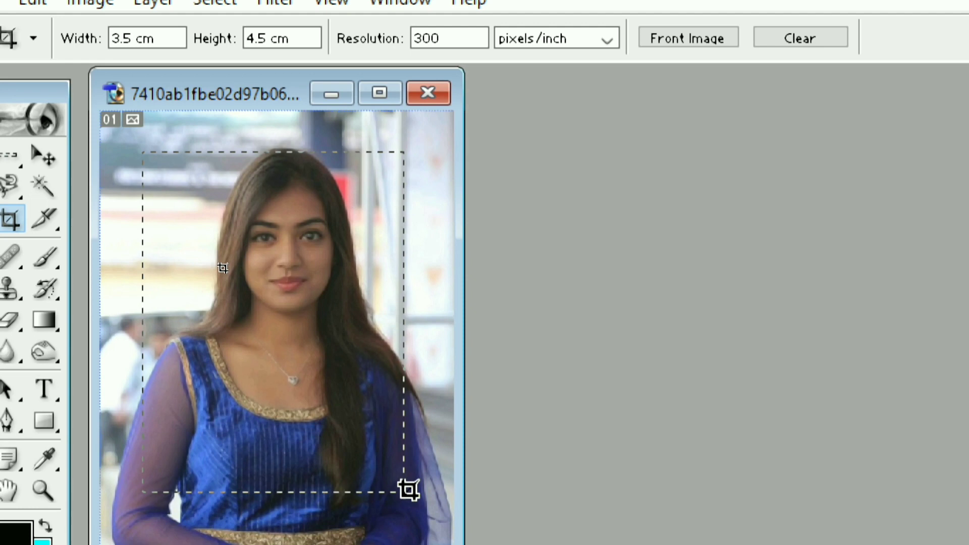
left_click_drag(409, 489, 443, 494)
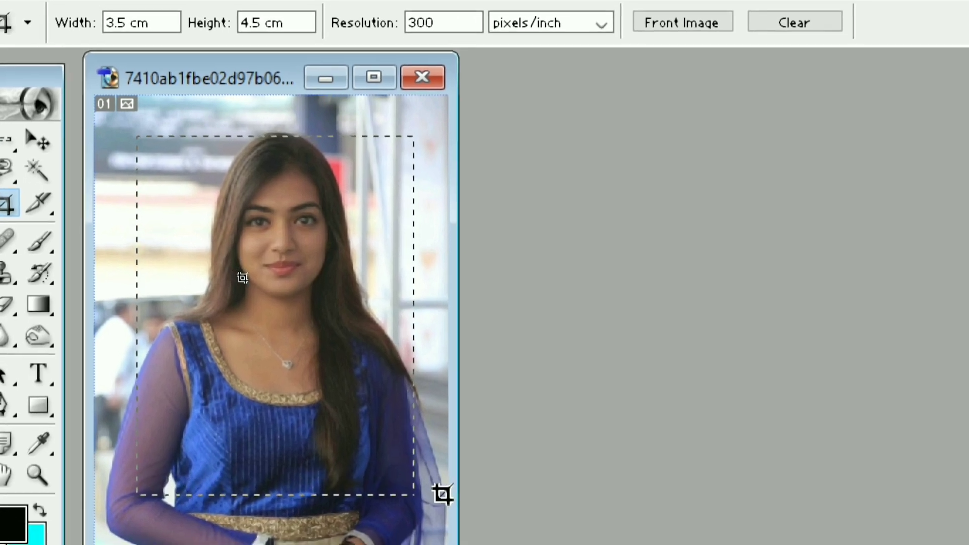
left_click_drag(443, 494, 430, 446)
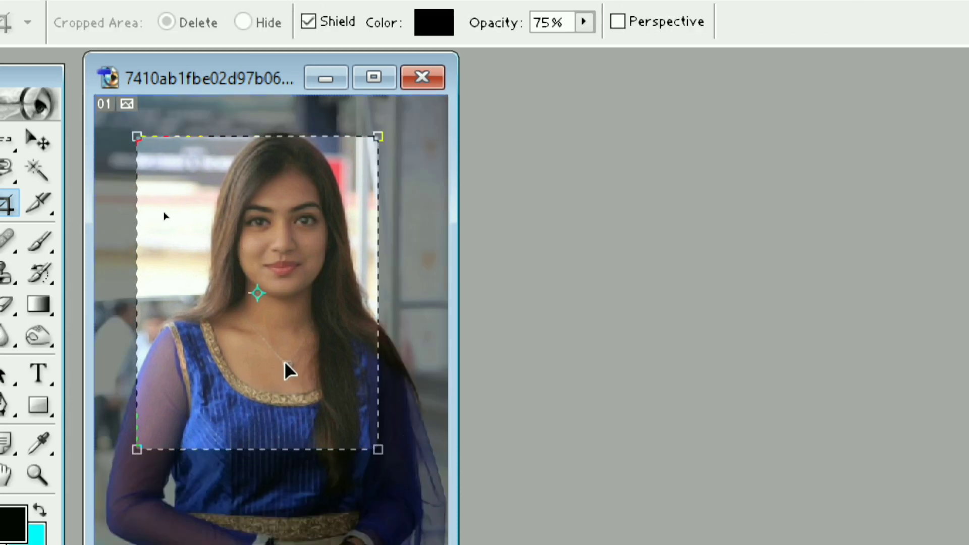
mouse_move(286, 368)
left_mouse_down()
mouse_move(306, 362)
mouse_move(309, 336)
left_mouse_up()
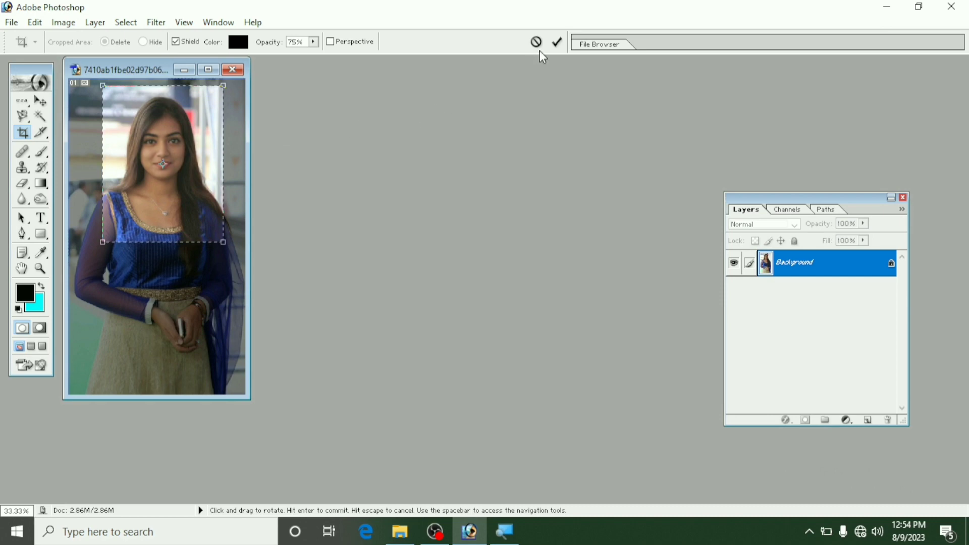
left_click(557, 43)
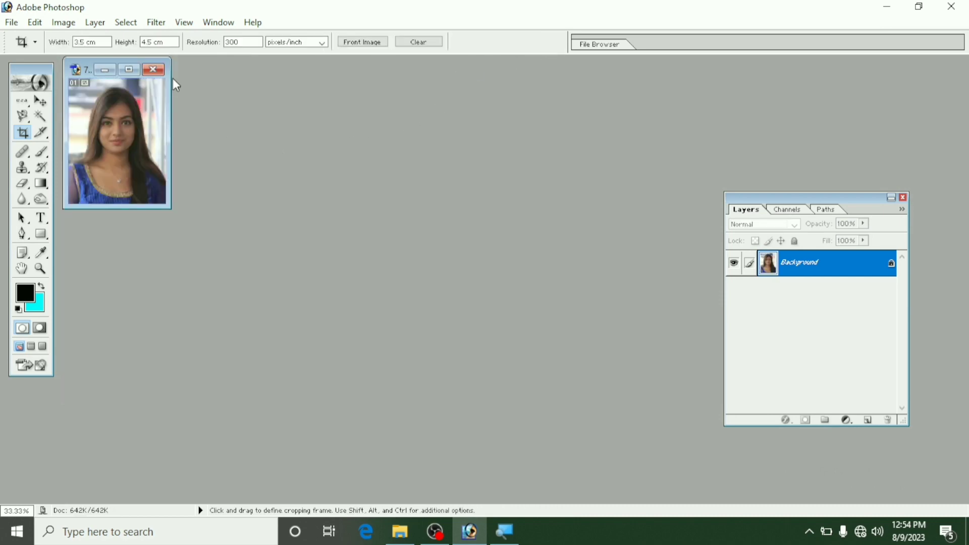
Maximize the cropped portrait's window and zoom in to 100%.
left_click(132, 74)
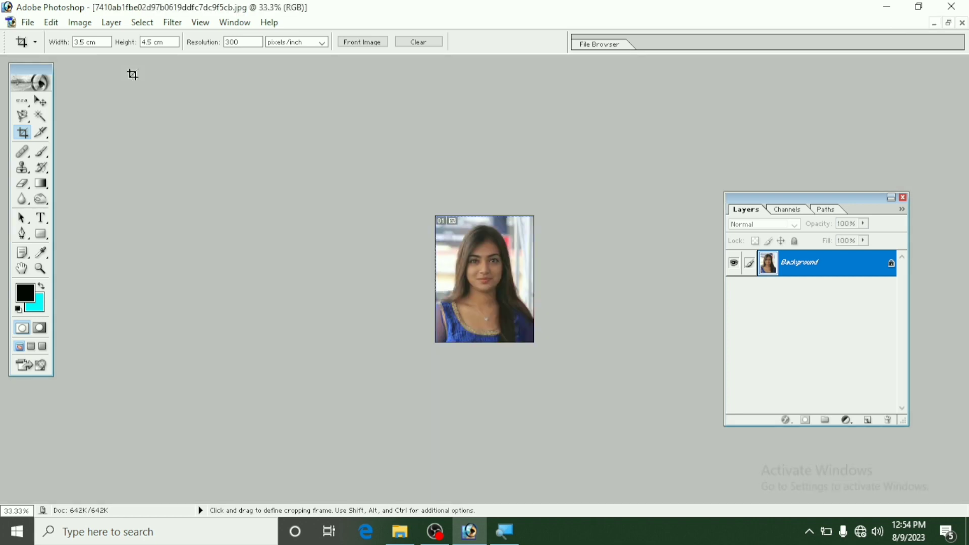
key("ctrl+plus")
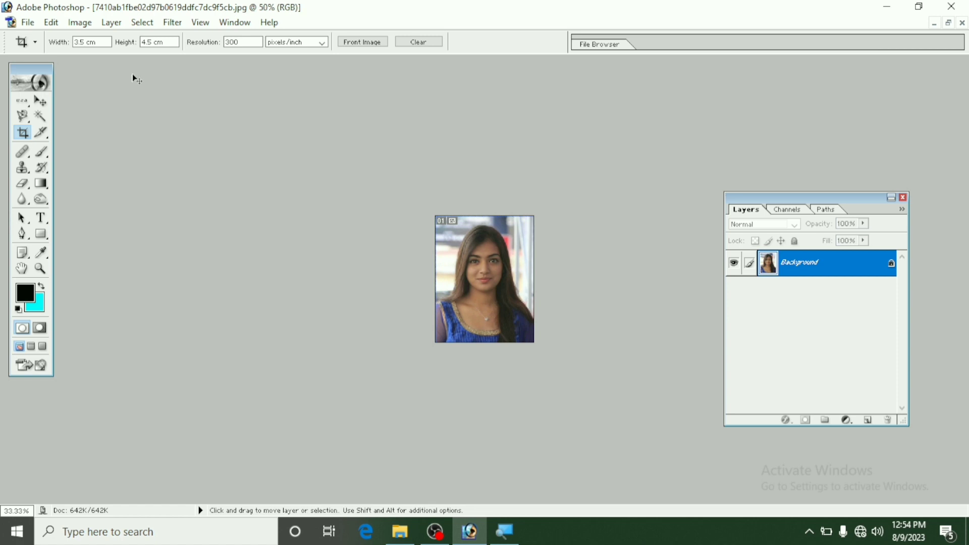
key("ctrl+plus")
key("ctrl+plus")
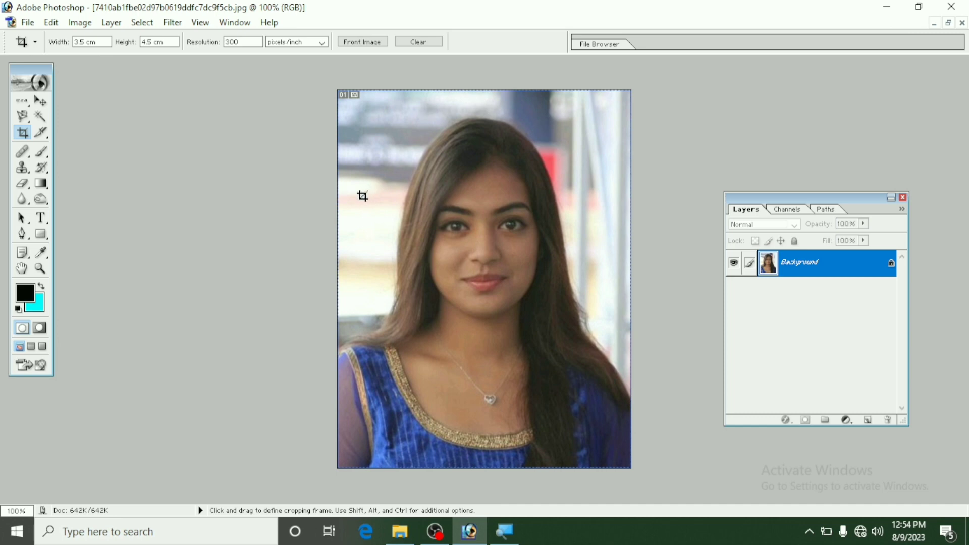
Choose the Magnetic Lasso from the lasso tool variants.
left_click(29, 122)
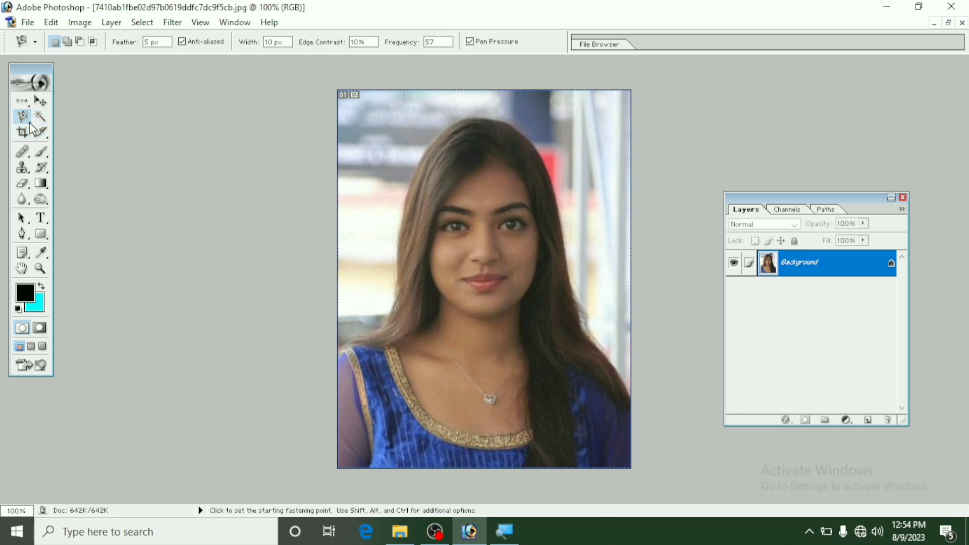
right_click(30, 124)
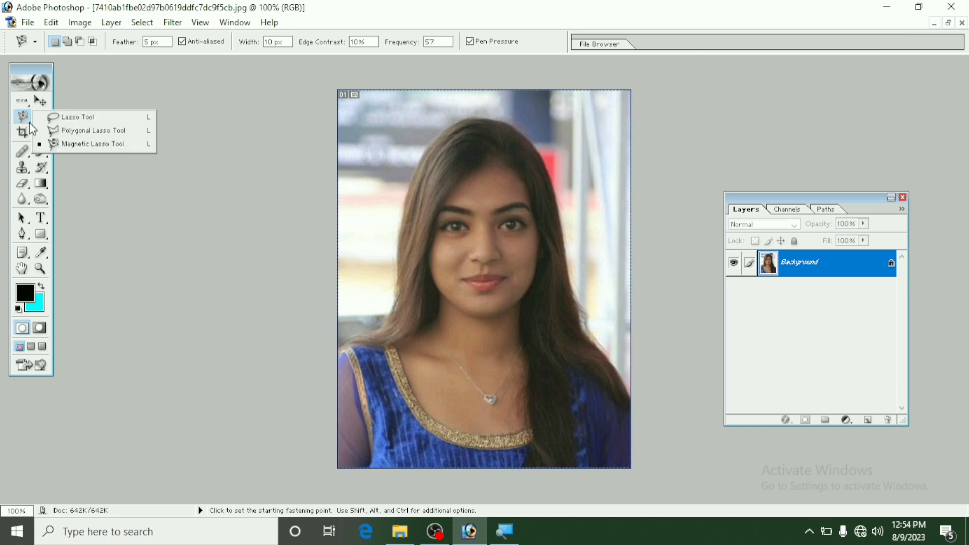
left_click(71, 145)
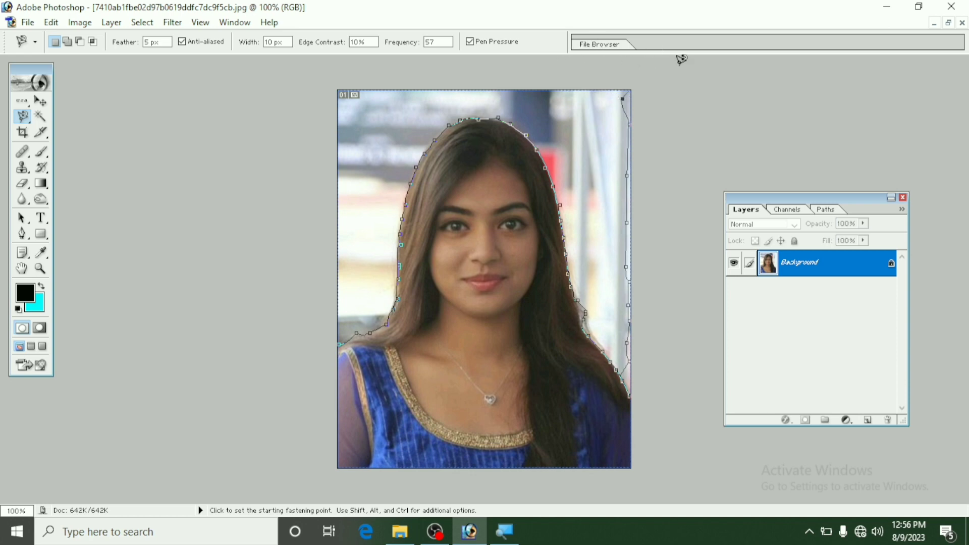
Remove the stray last anchor and close the Magnetic Lasso path into a background selection.
key("Delete")
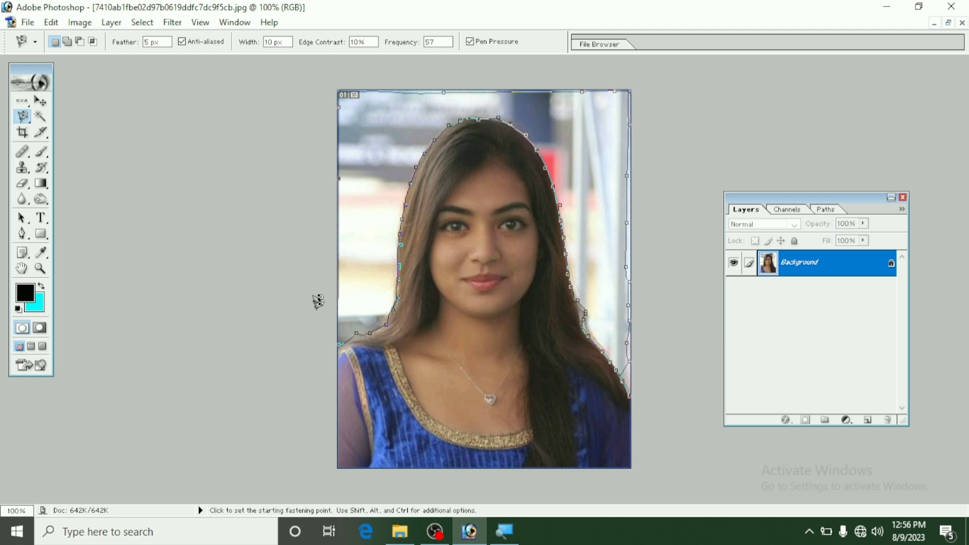
left_click(331, 340)
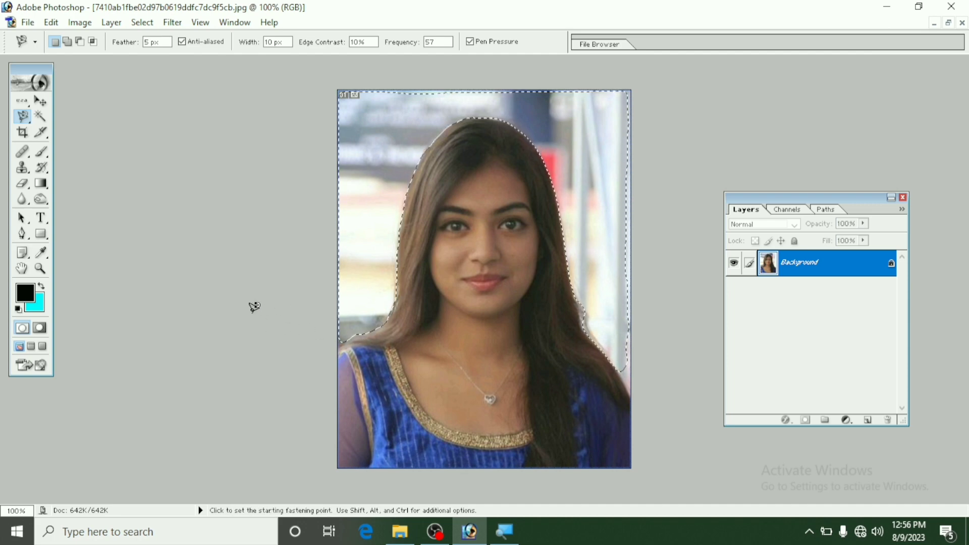
Set the background colour to light blue 4A7FE2 (R74 G127 B226).
left_click(43, 306)
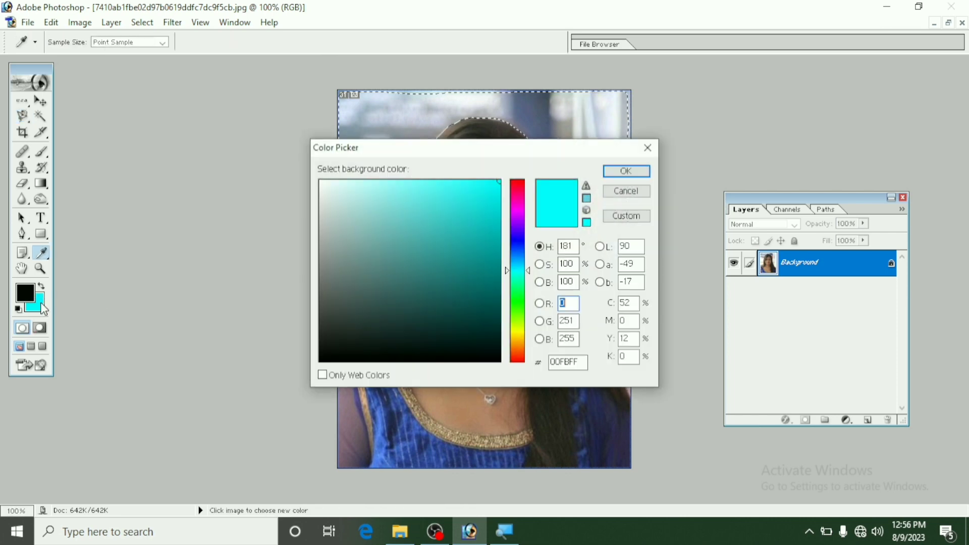
left_click(517, 251)
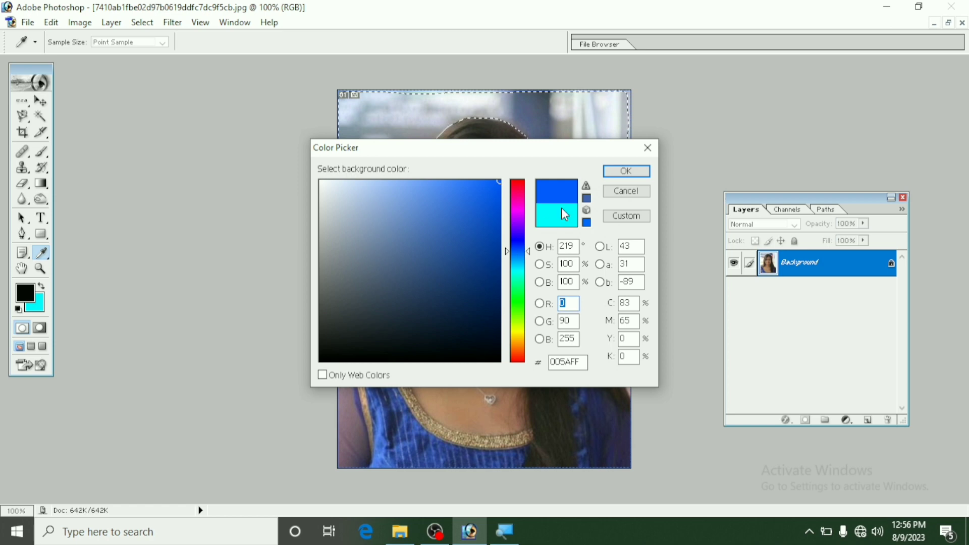
left_click(628, 171)
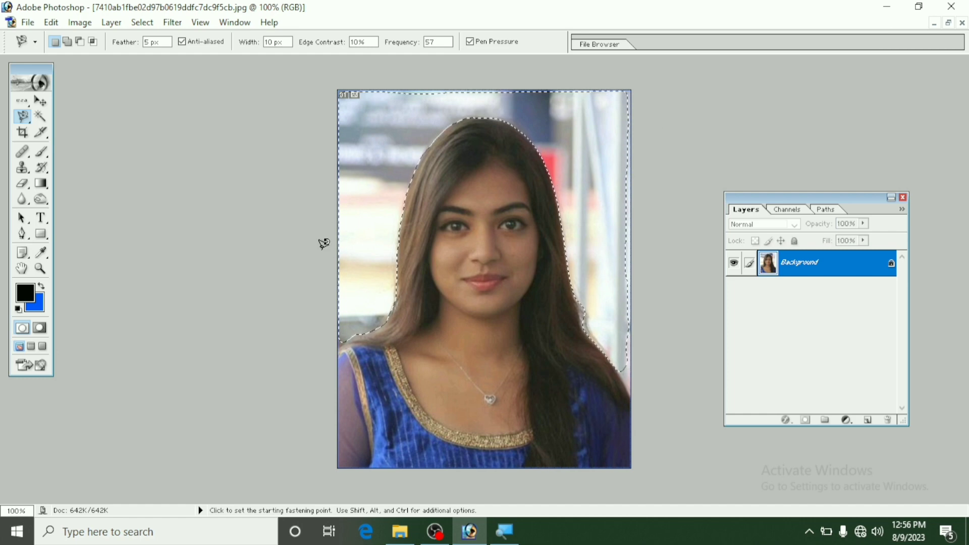
left_click(42, 307)
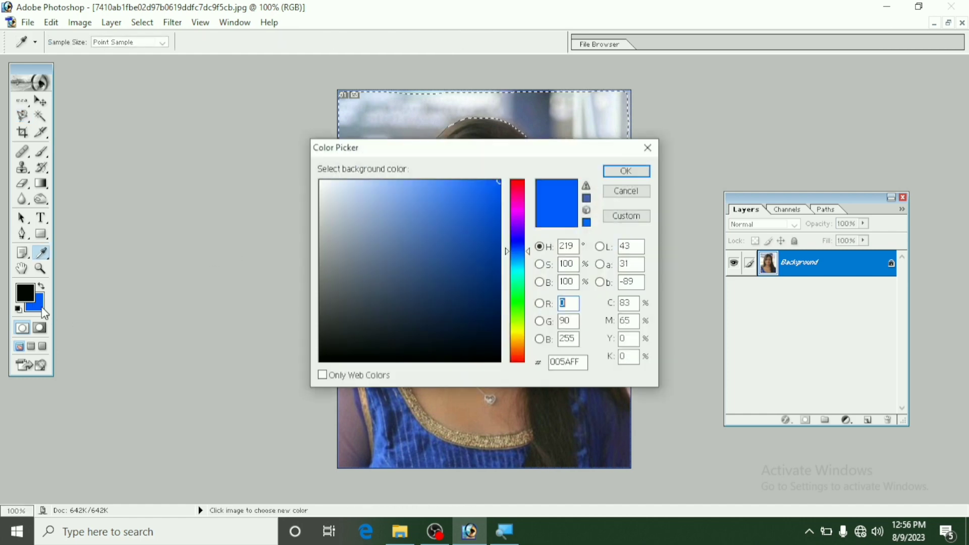
left_click(441, 201)
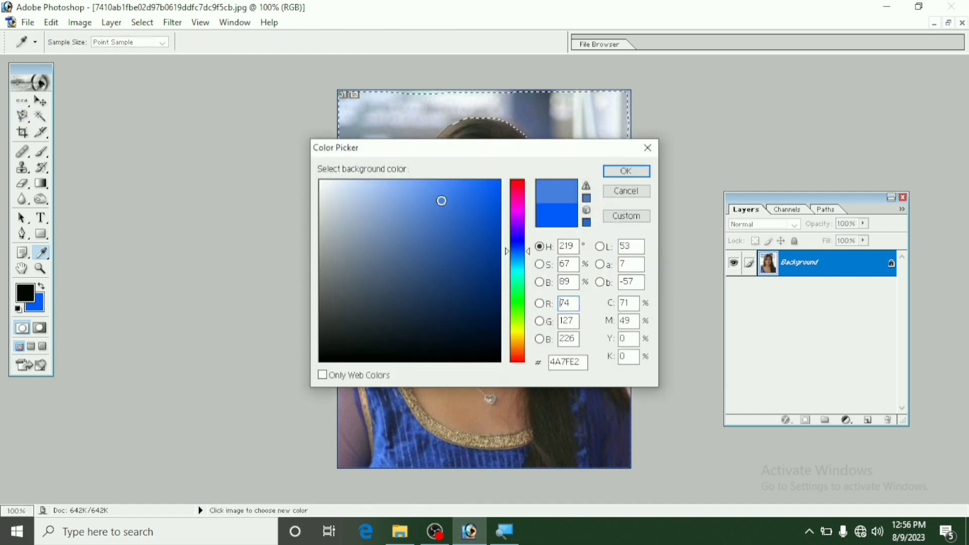
left_click(628, 171)
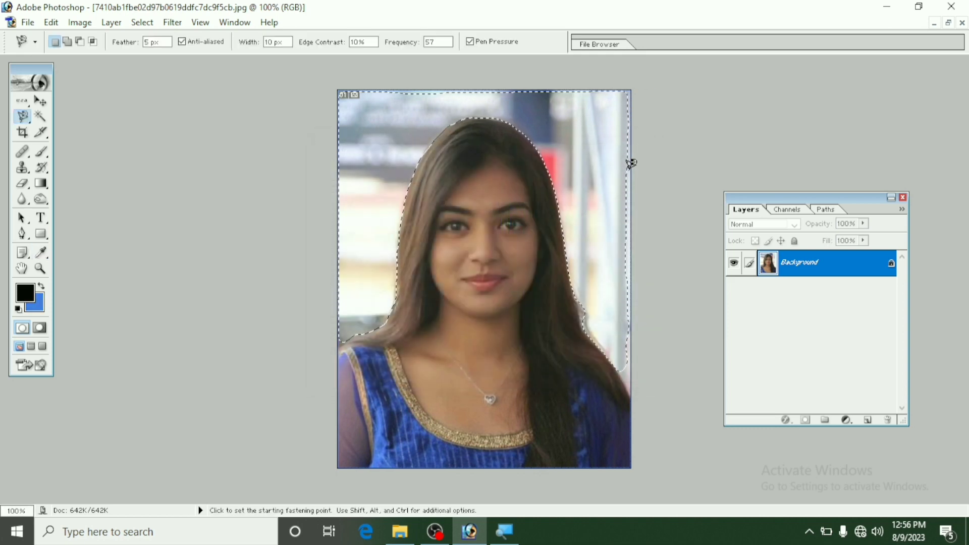
key("ctrl")
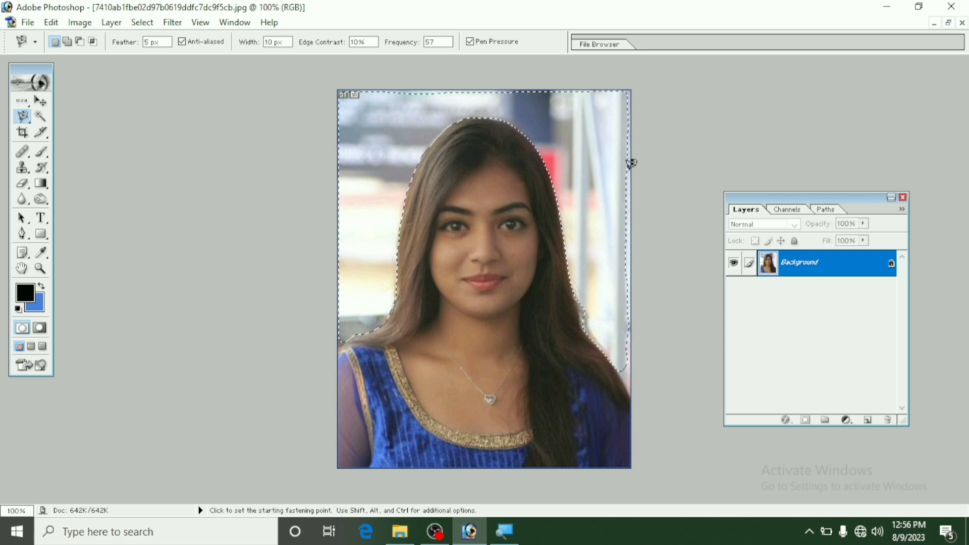
Fill the selected backdrop with the light blue background colour, then deselect.
key("ctrl+BackSpace")
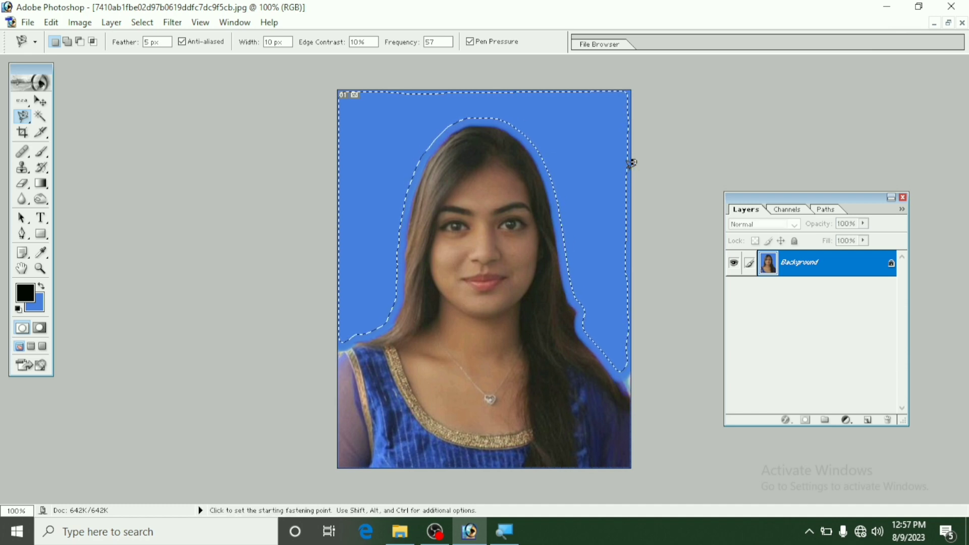
key("ctrl+d")
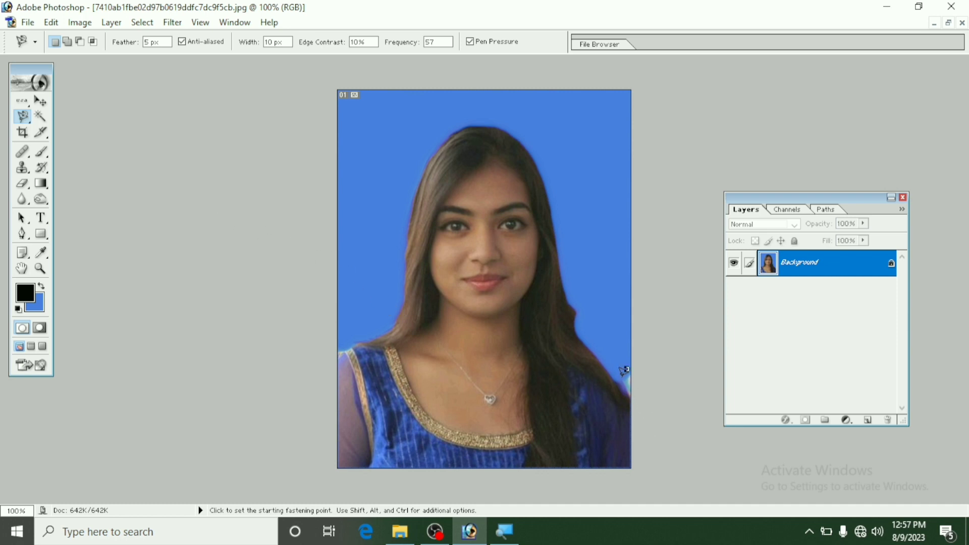
Select the Brush tool and set its opacity to 100%.
left_click(46, 155)
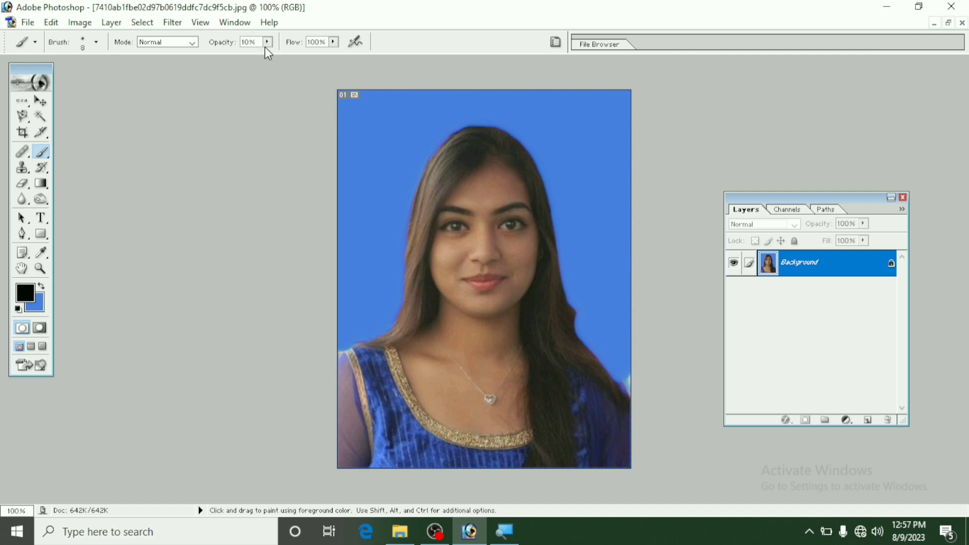
key("BackSpace")
key("BackSpace")
key("BackSpace")
type("1")
key("Return")
Sample the blue backdrop as foreground colour and paint over the dark right-edge fringe with a larger brush.
left_click(41, 252)
left_click(376, 236)
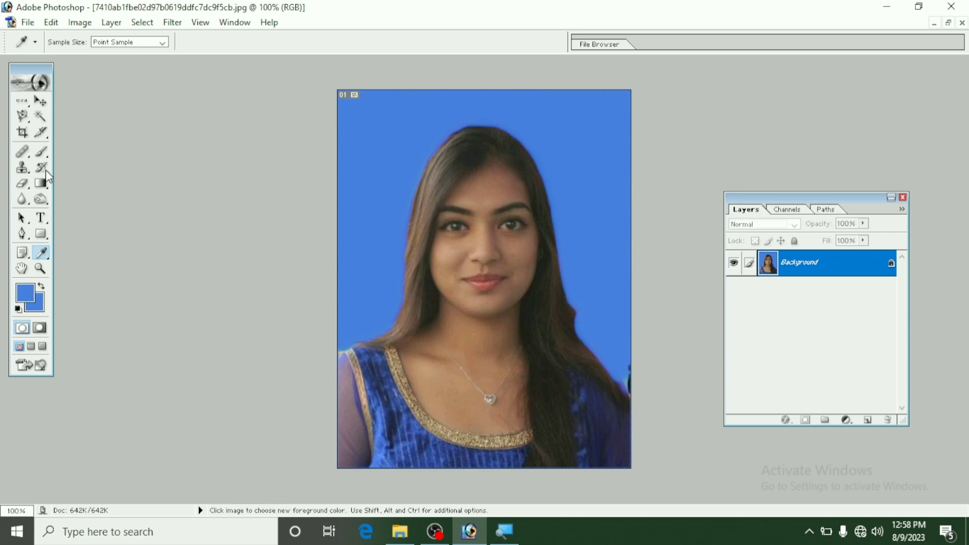
left_click(42, 153)
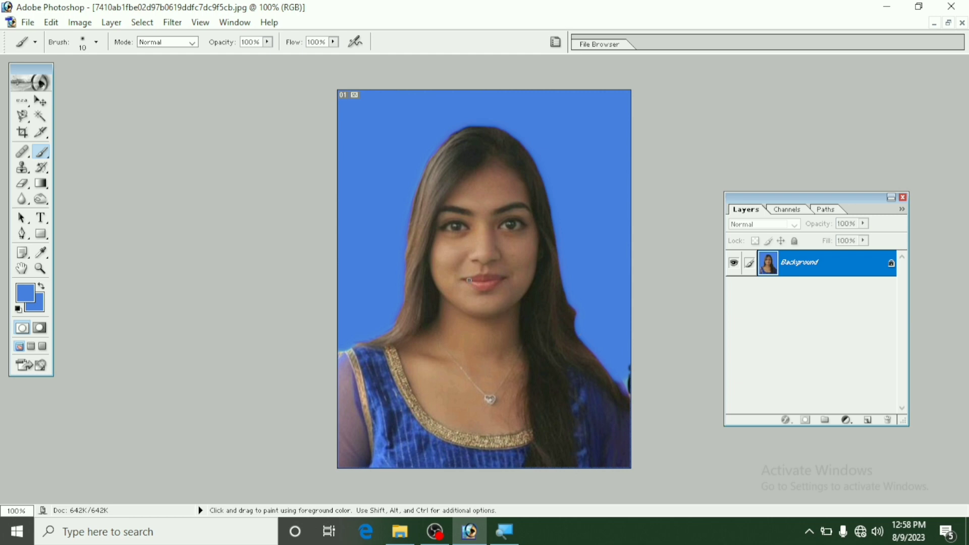
key("bracketright")
key("bracketright")
key("bracketright")
key("bracketright")
left_click_drag(641, 340, 638, 370)
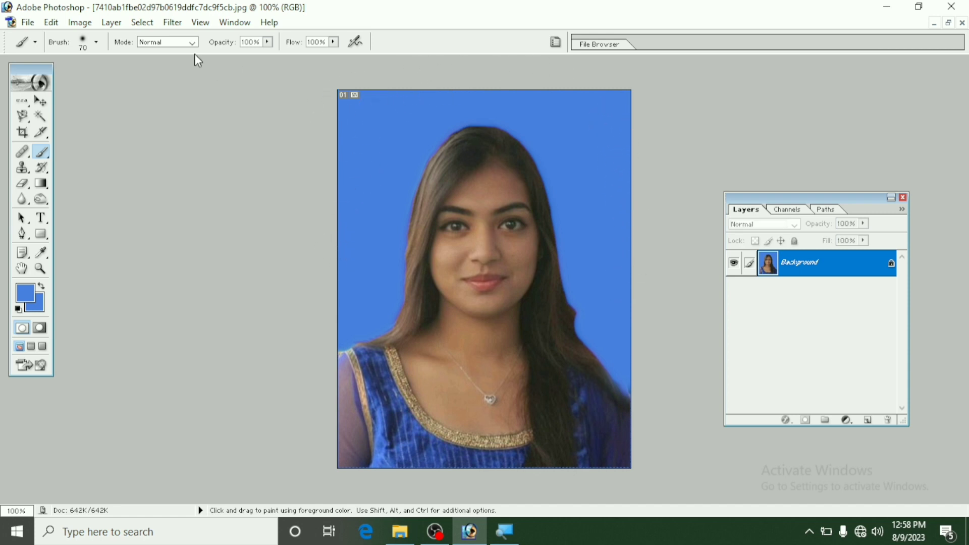
Apply Brightness/Contrast with Brightness +35 and Contrast +27 to lighten the blue background.
left_click(78, 25)
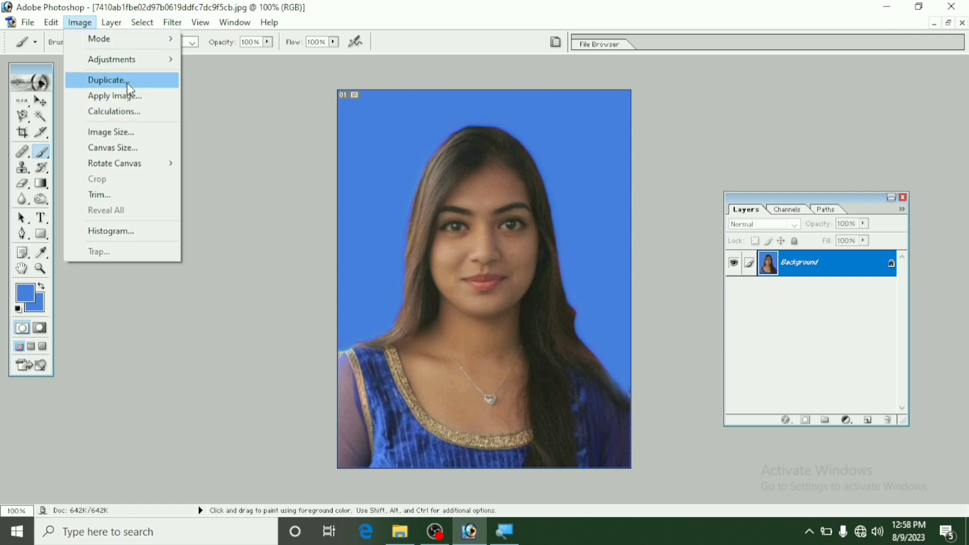
mouse_move(113, 59)
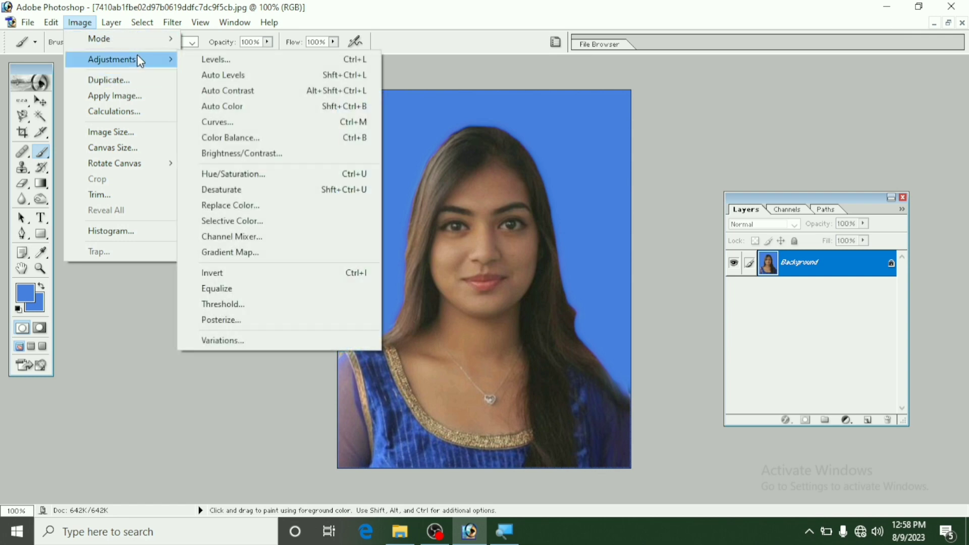
left_click(241, 154)
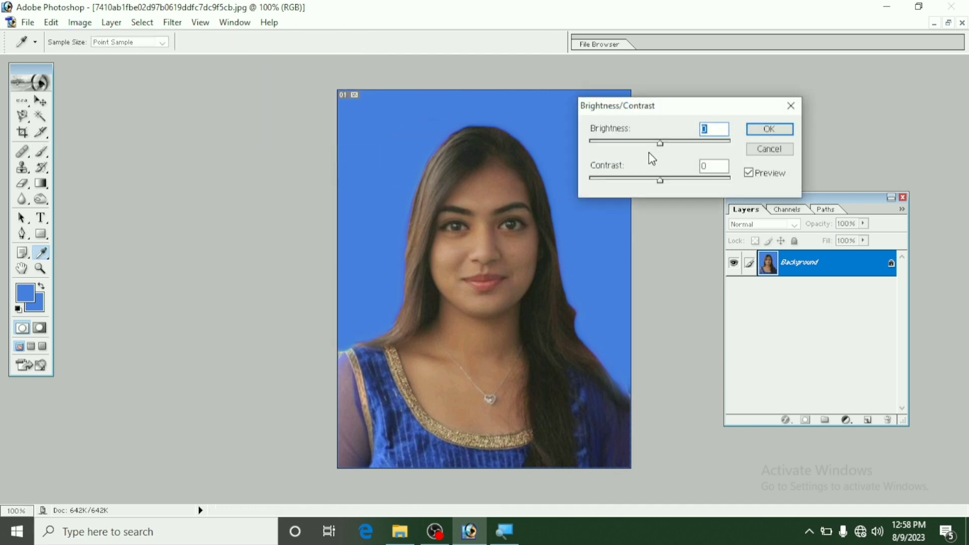
left_click_drag(660, 146, 687, 153)
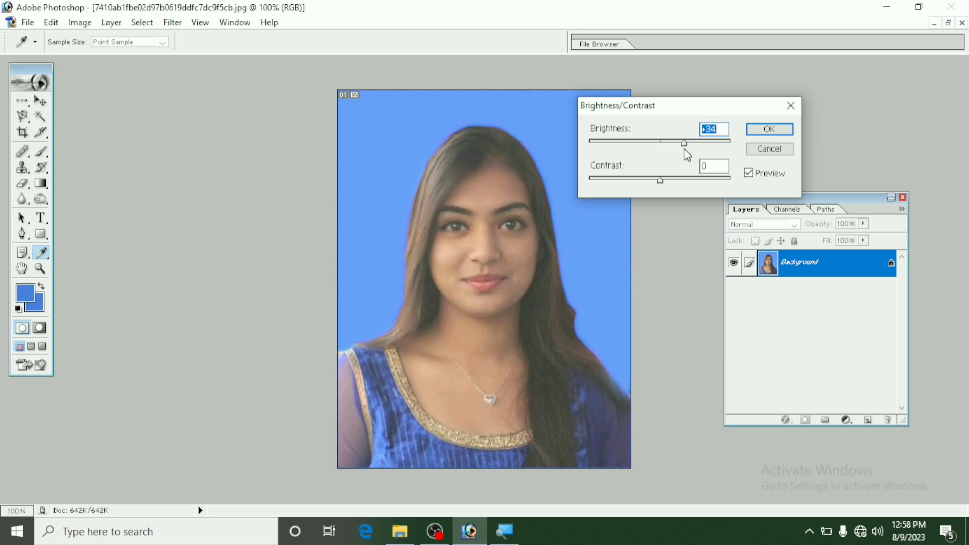
left_click_drag(660, 181, 680, 182)
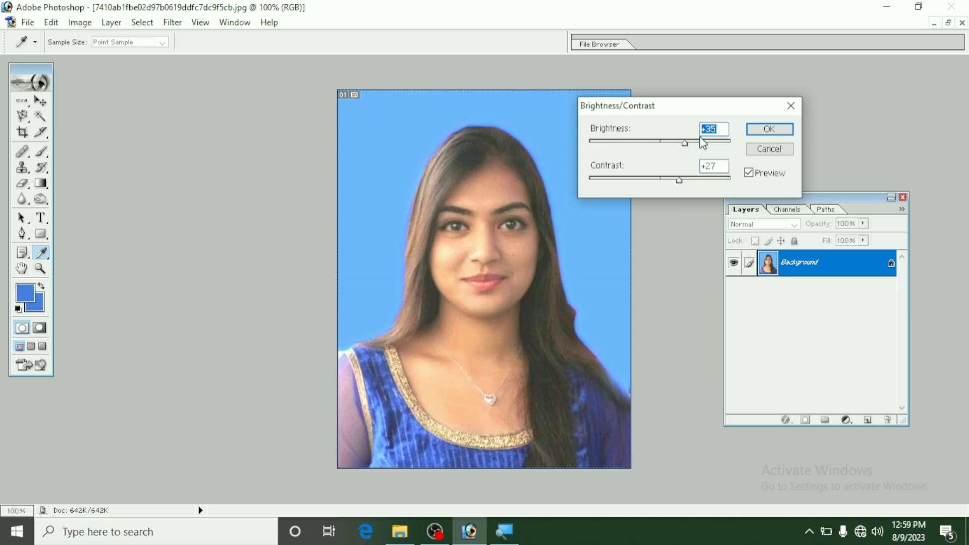
left_click(765, 130)
key("b")
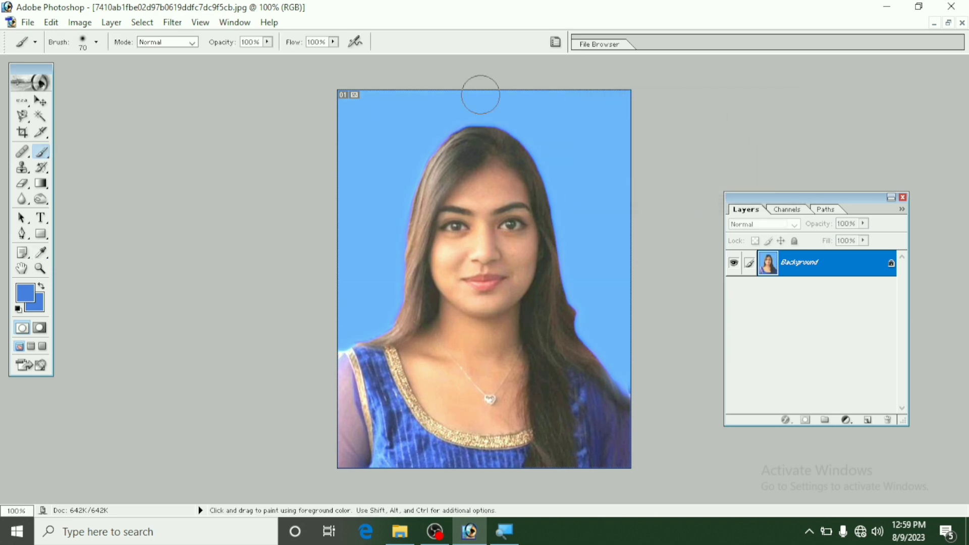
Apply an RGB Curves adjustment with raised points, lifting input 102 to output 115.
left_click(79, 26)
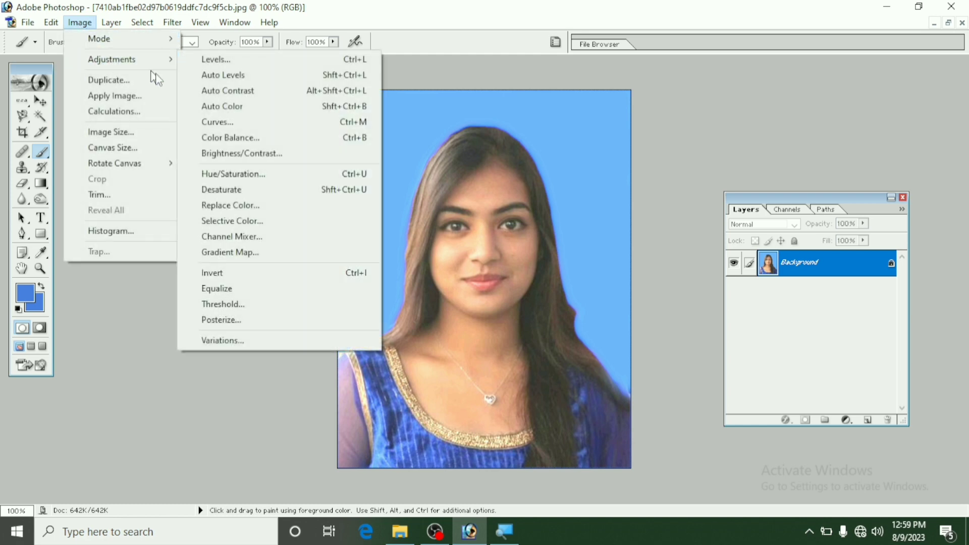
mouse_move(112, 59)
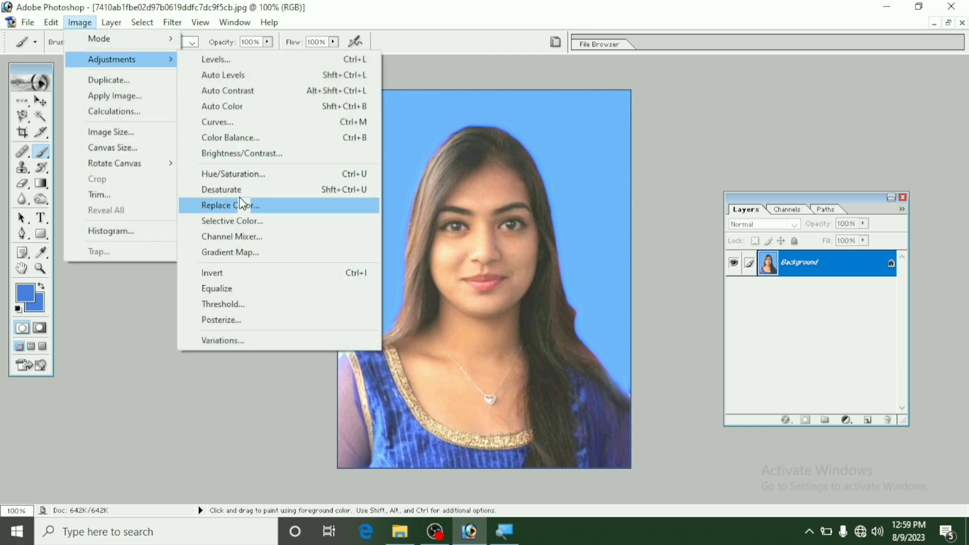
left_click(281, 124)
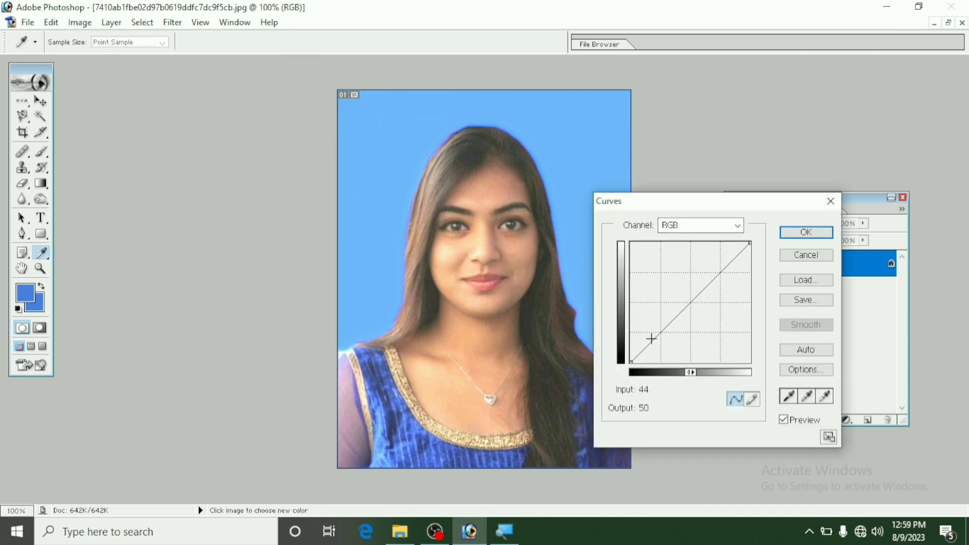
left_click_drag(652, 342, 648, 341)
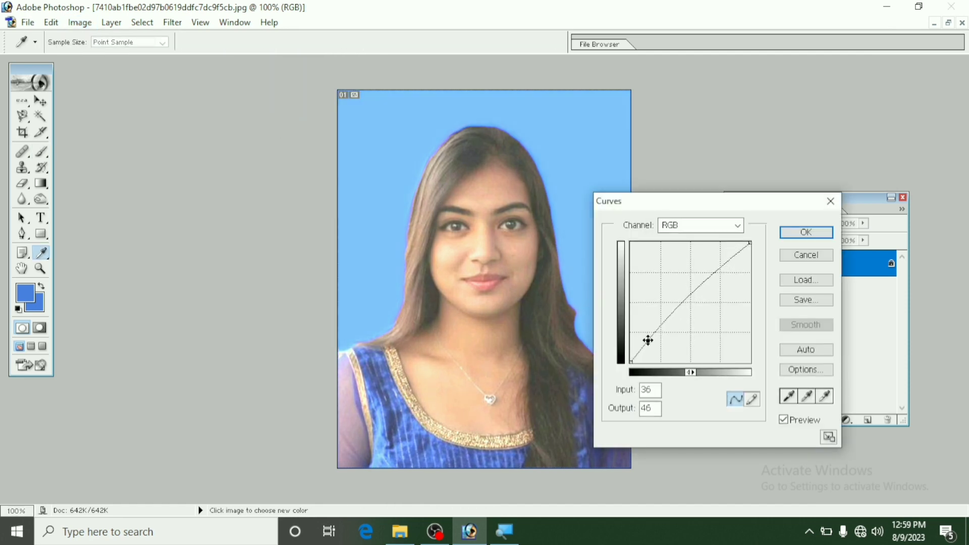
left_click(661, 328)
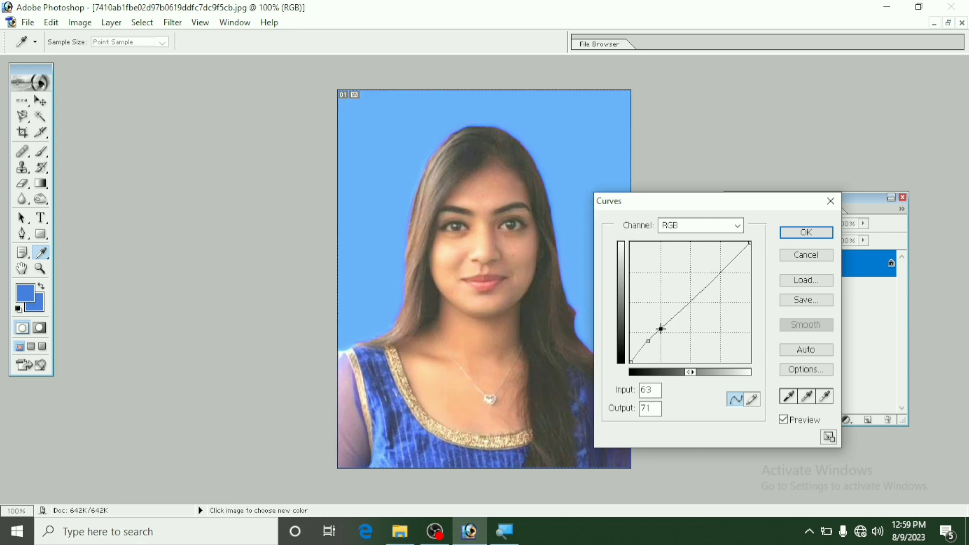
left_click_drag(661, 329, 667, 321)
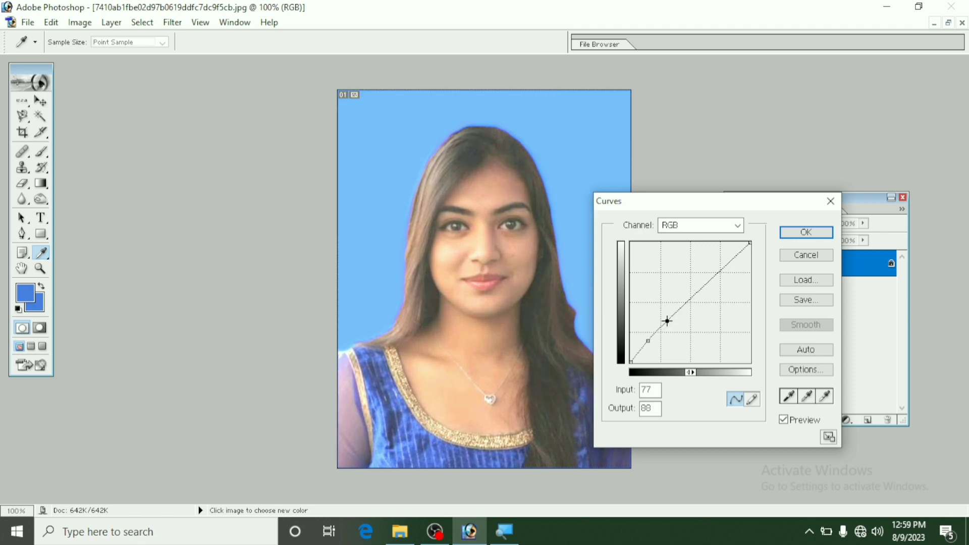
left_click(675, 319)
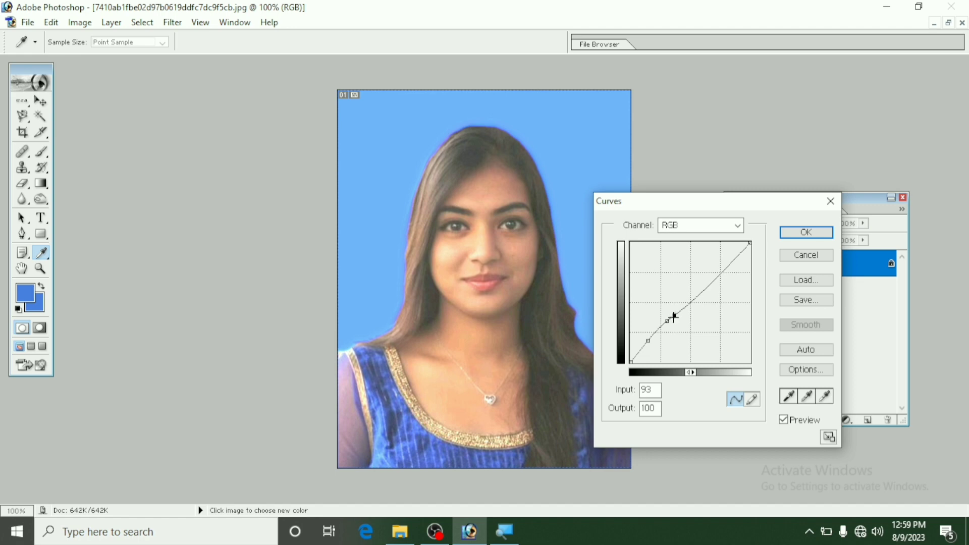
left_click_drag(674, 318, 679, 310)
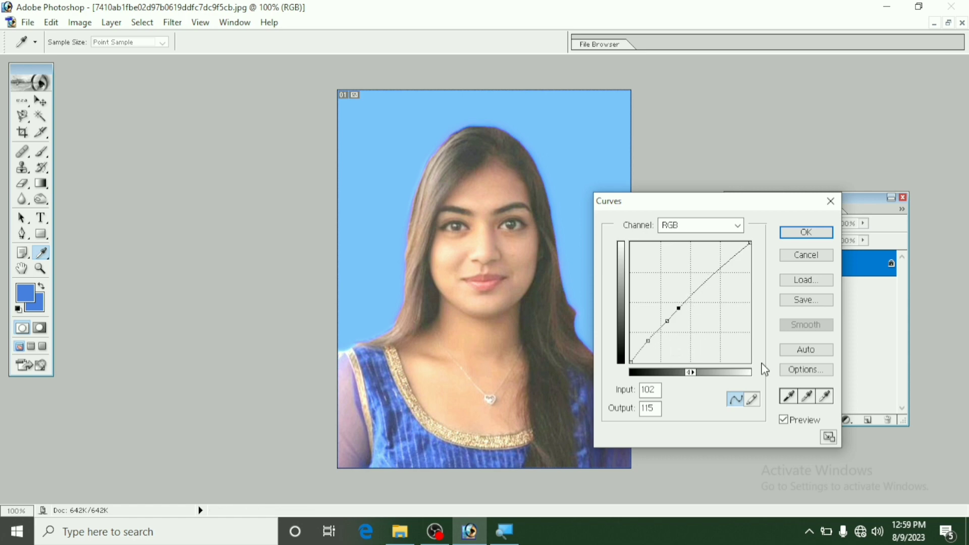
left_click(808, 233)
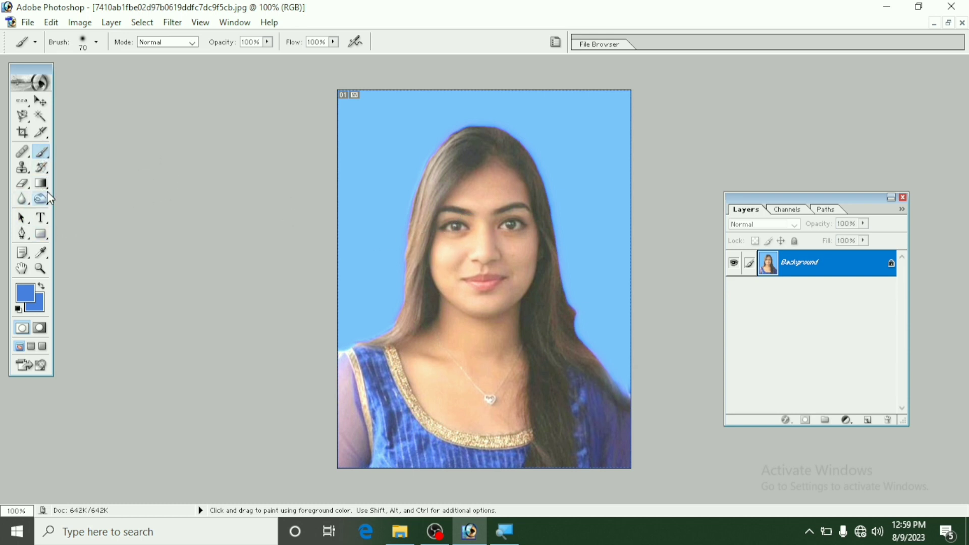
Sample a light peach skin tone from the face as the foreground colour, then return to the Brush.
left_click(43, 255)
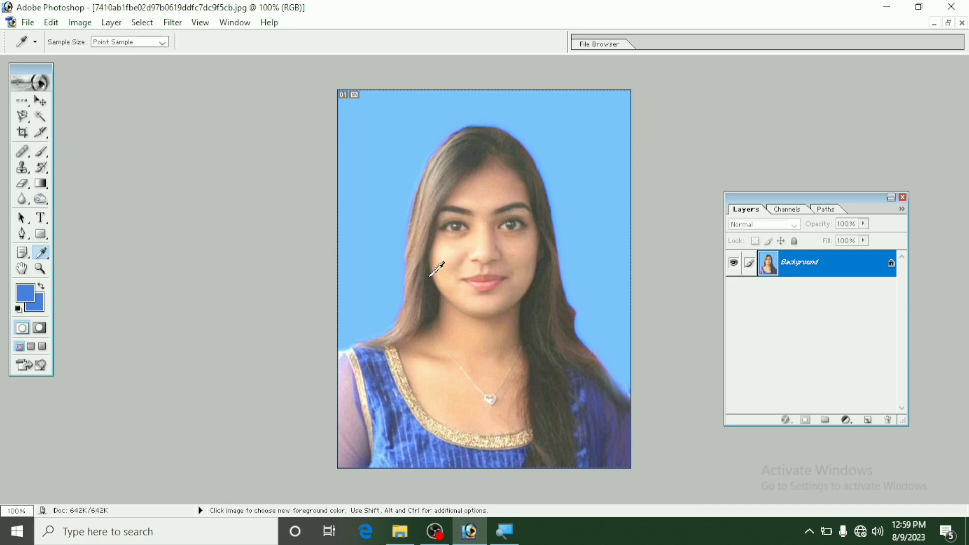
left_click(452, 256)
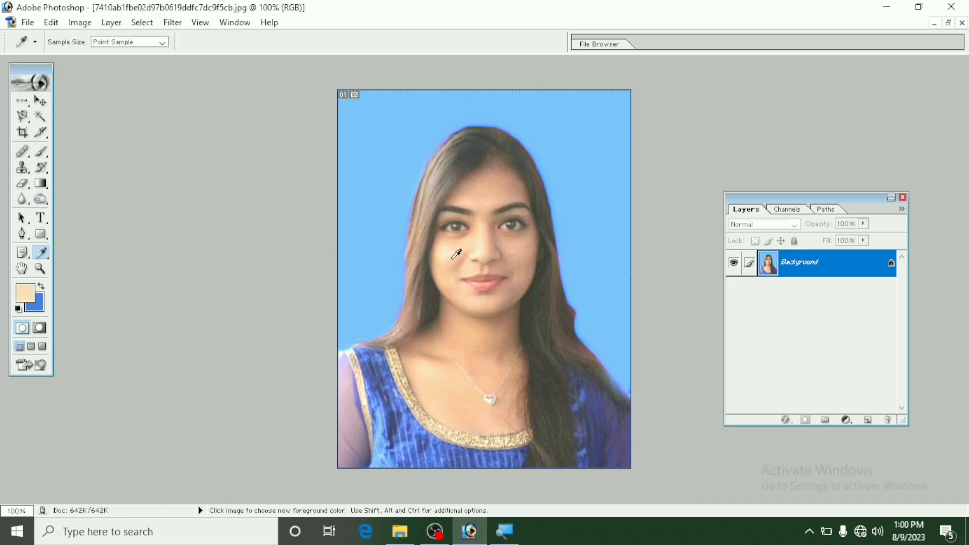
left_click(453, 258)
left_click(459, 250)
left_click(40, 153)
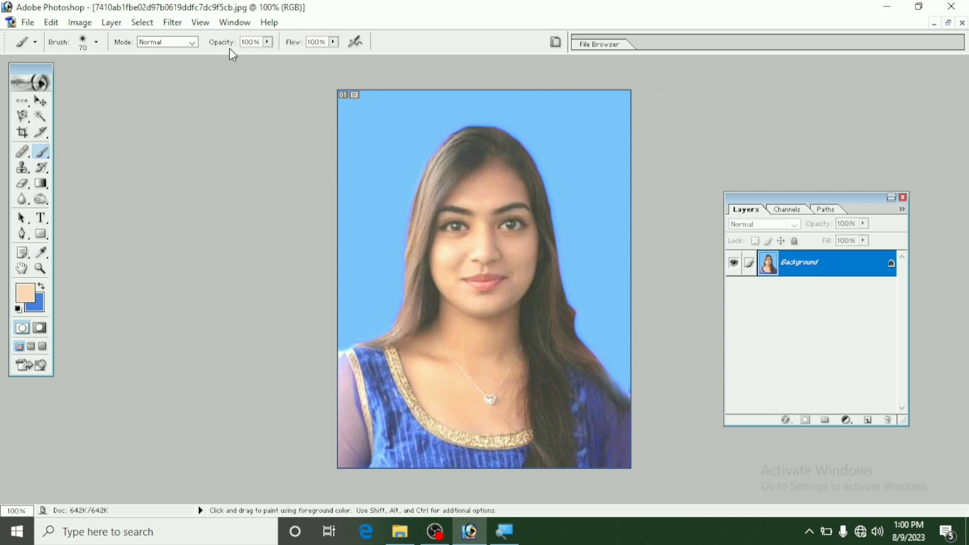
Choose the 65 px soft round brush from the brush presets.
left_click(97, 43)
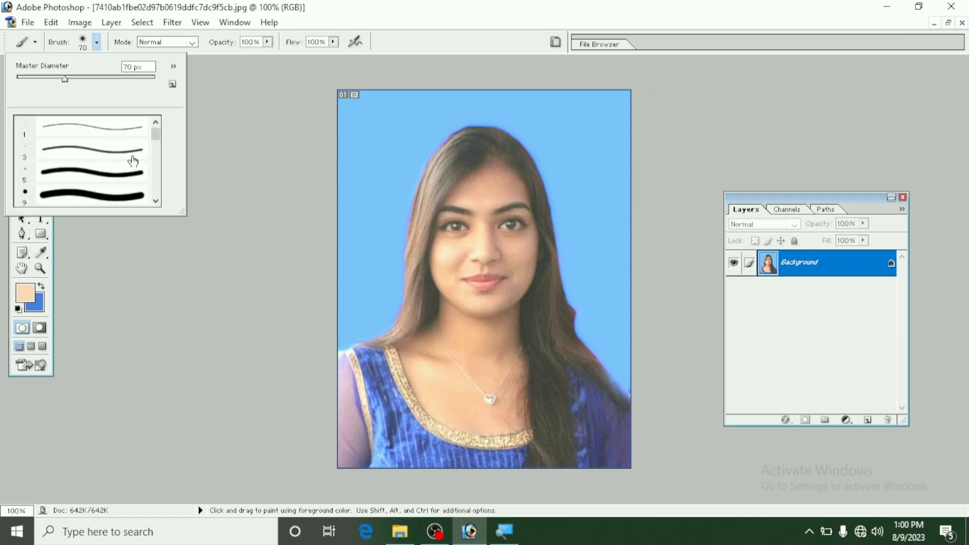
left_click_drag(158, 138, 157, 152)
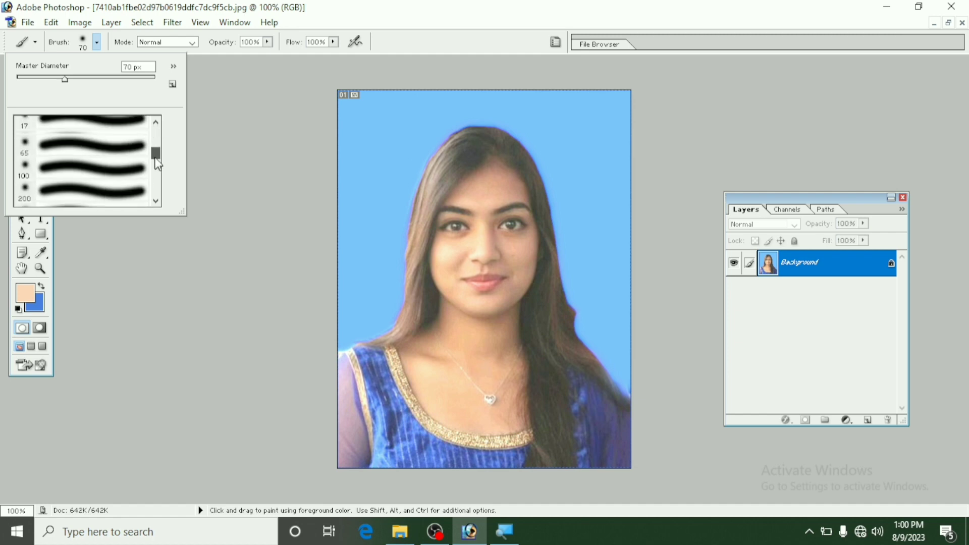
left_click(160, 123)
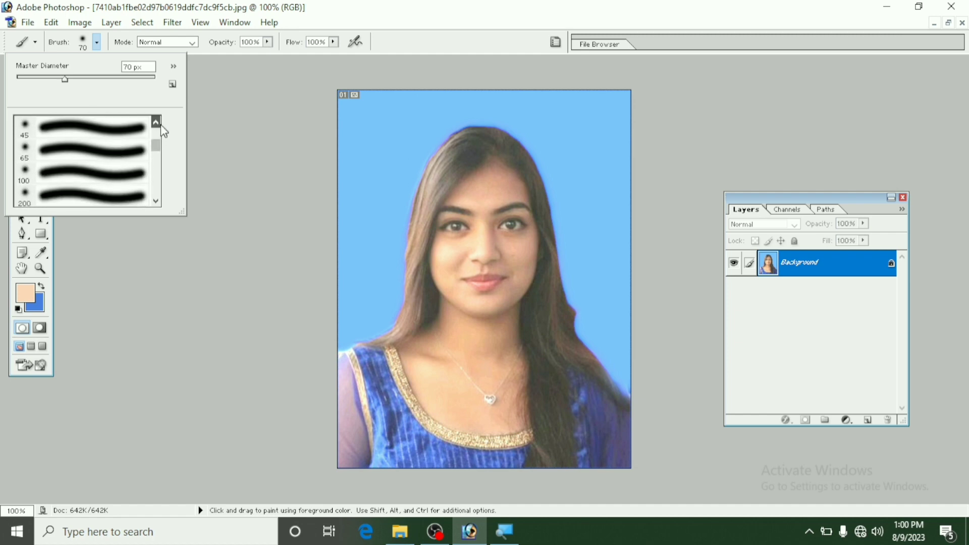
left_click(160, 124)
left_click(105, 181)
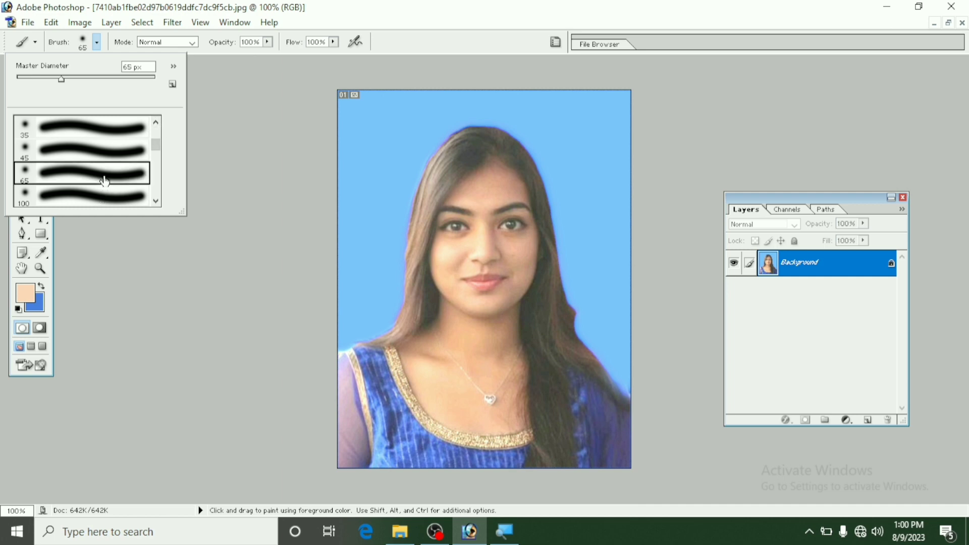
left_click(220, 109)
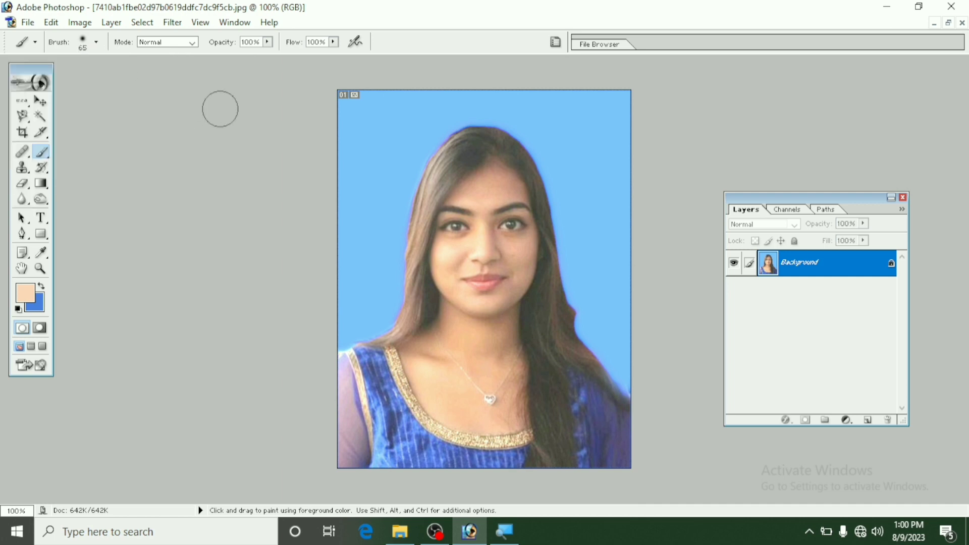
Reduce the brush Master Diameter to 15 px.
left_click(96, 44)
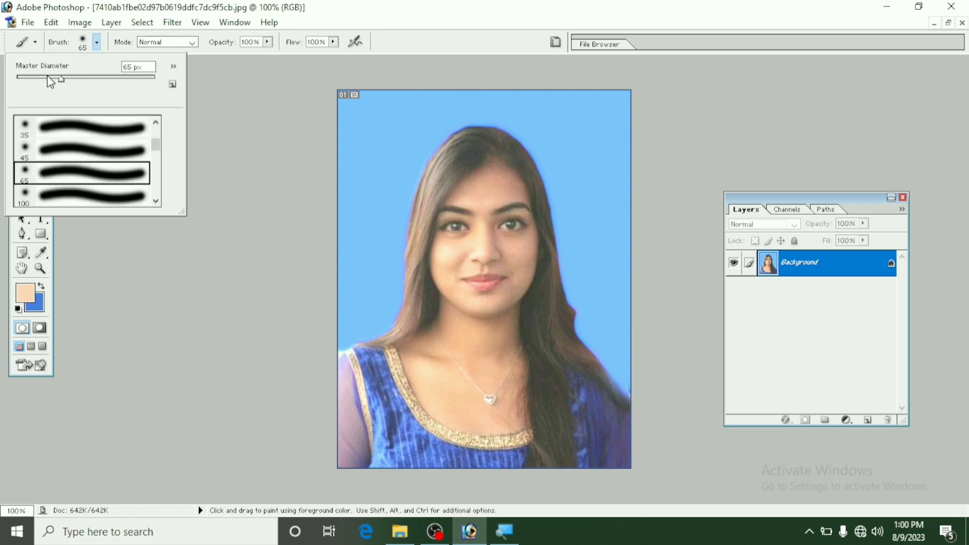
left_click(34, 77)
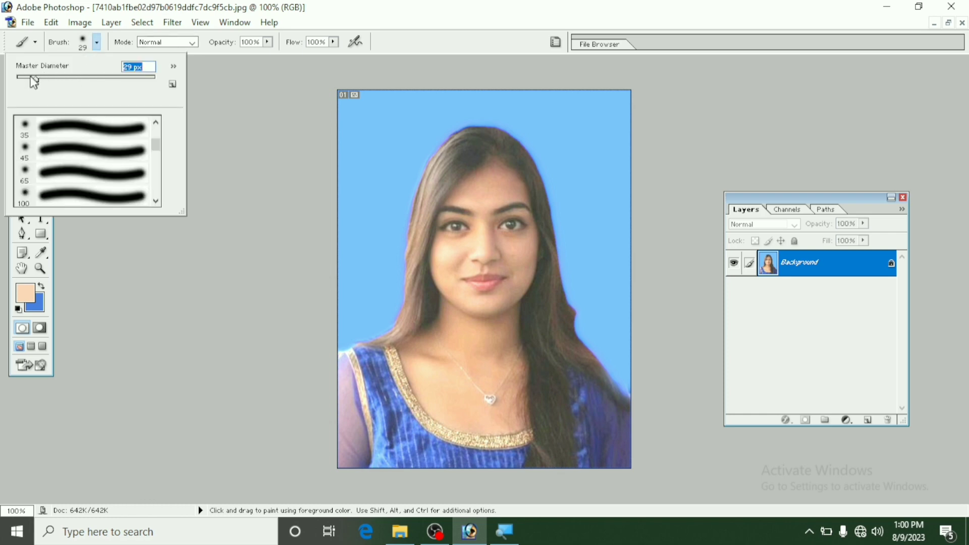
left_click_drag(30, 77, 27, 78)
left_click(251, 65)
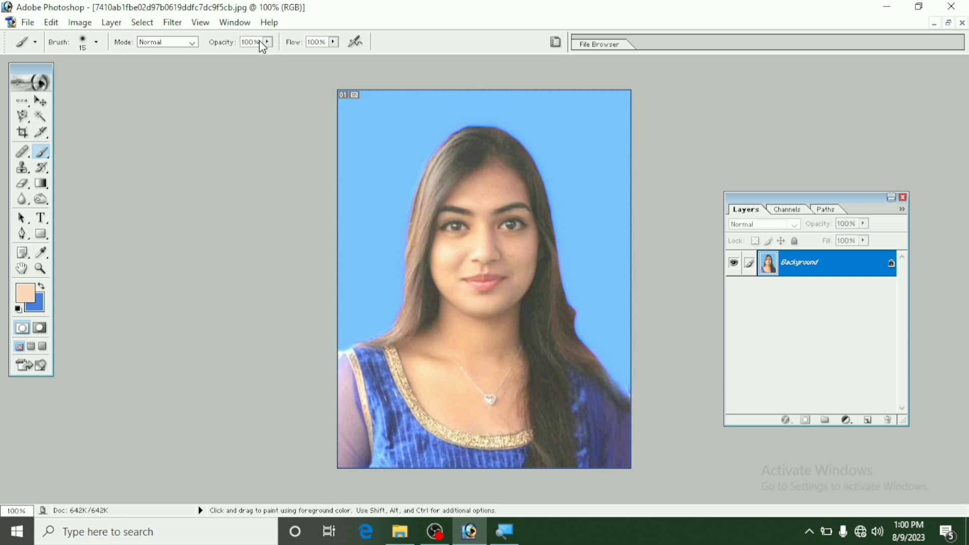
Set brush opacity to 10% and zoom in to 200% on the face.
left_click(261, 42)
key("BackSpace")
key("BackSpace")
type("1")
type("0")
key("ctrl+plus")
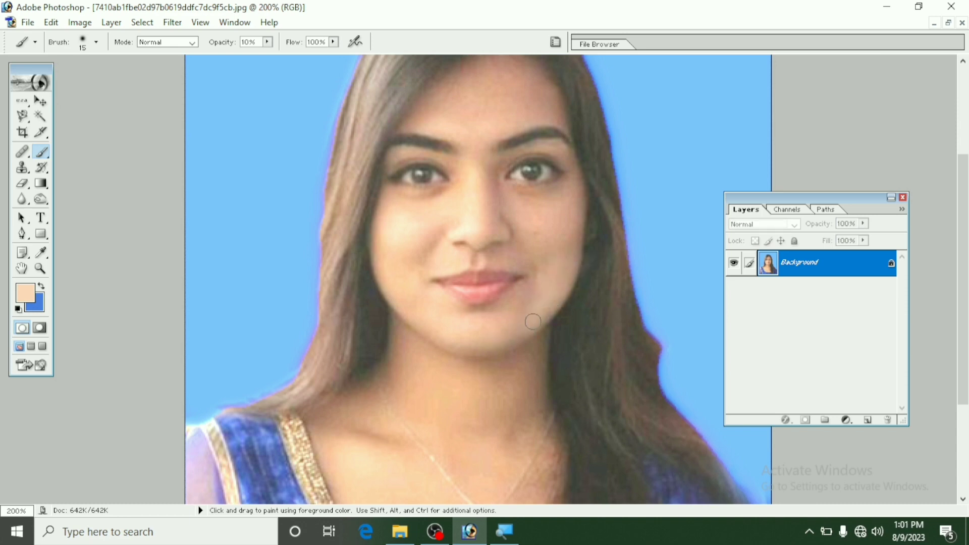
Faintly paint skin tone over the chin, right cheek and forehead with a 40 px brush.
mouse_move(534, 320)
left_mouse_down()
mouse_move(515, 321)
mouse_move(486, 346)
left_mouse_up()
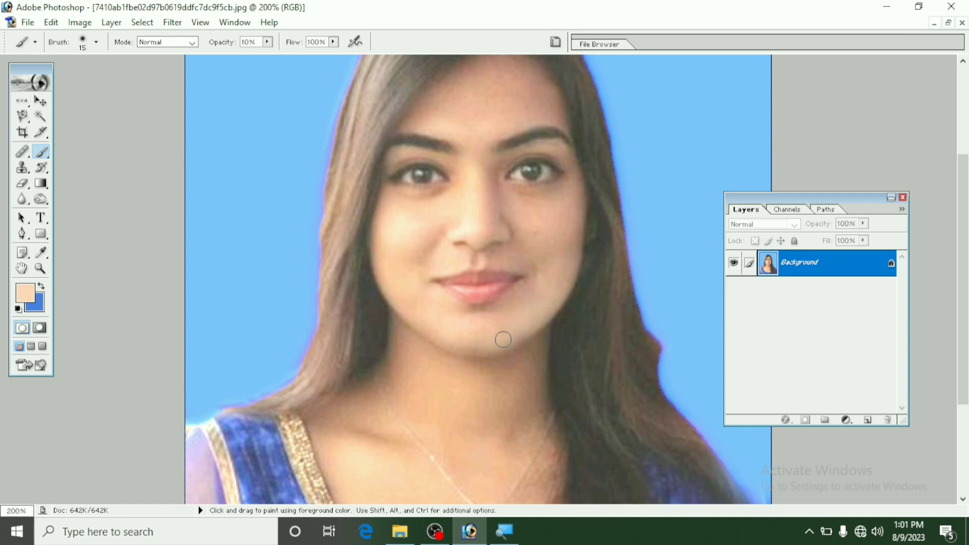
key("bracketright")
key("bracketright")
key("bracketright")
left_click_drag(542, 229, 529, 242)
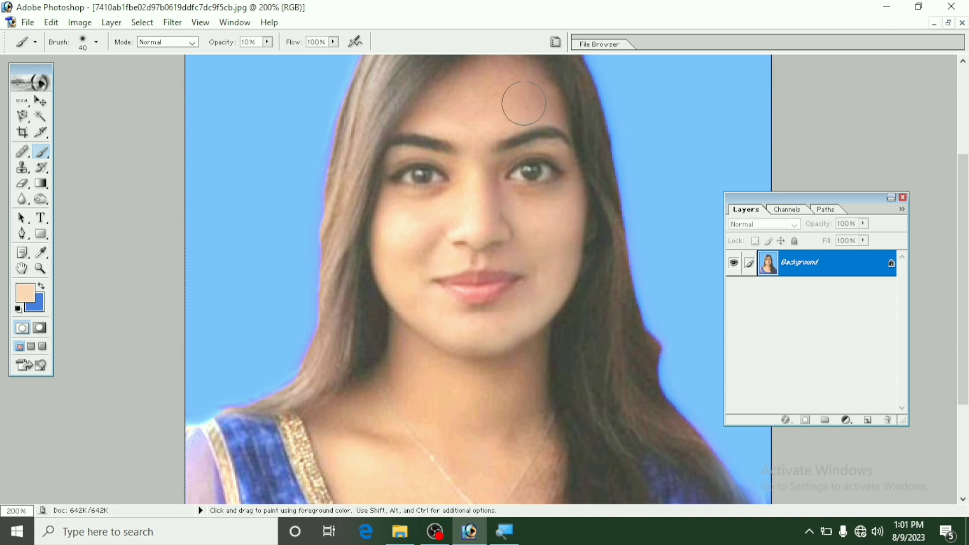
mouse_move(524, 103)
left_mouse_down()
mouse_move(535, 87)
mouse_move(468, 83)
mouse_move(487, 136)
mouse_move(487, 190)
mouse_move(516, 226)
mouse_move(546, 237)
mouse_move(547, 277)
mouse_move(439, 273)
mouse_move(407, 207)
mouse_move(392, 210)
mouse_move(404, 279)
mouse_move(456, 346)
mouse_move(432, 376)
mouse_move(418, 338)
mouse_move(356, 479)
mouse_move(345, 430)
mouse_move(382, 367)
mouse_move(371, 379)
mouse_move(411, 346)
mouse_move(473, 387)
mouse_move(536, 364)
mouse_move(551, 277)
mouse_move(527, 369)
mouse_move(527, 479)
left_mouse_up()
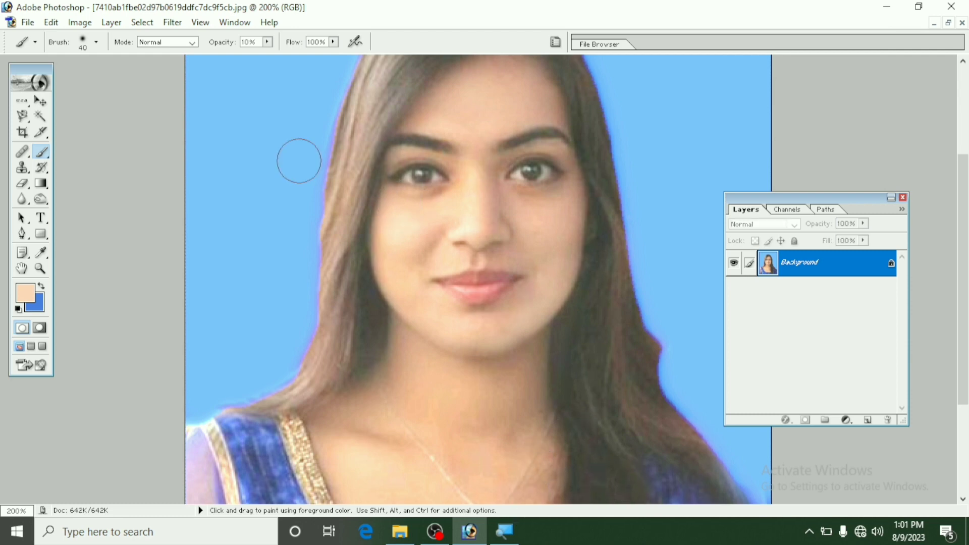
Back at 100% view, dab faint paint along the hair parting with a 20 px brush.
key("ctrl+minus")
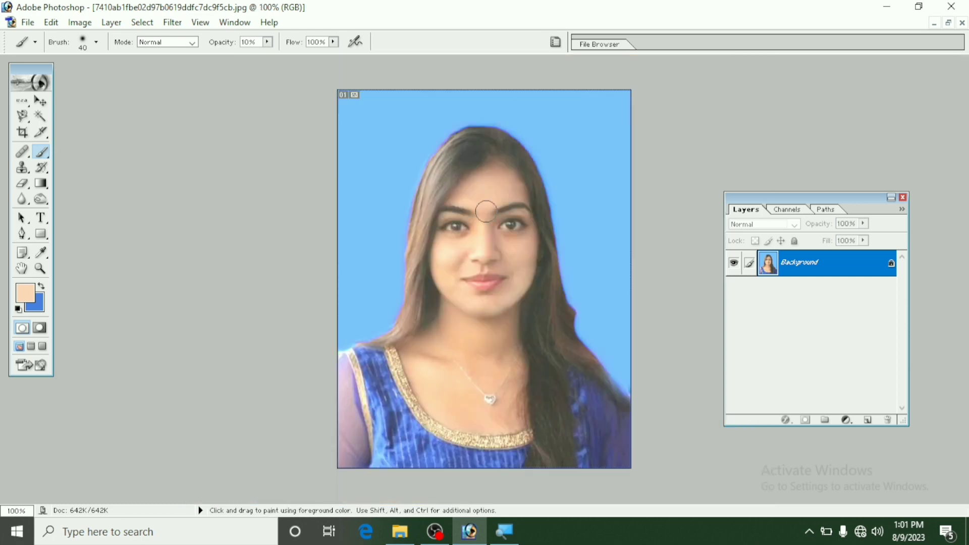
key("bracketleft")
key("bracketleft")
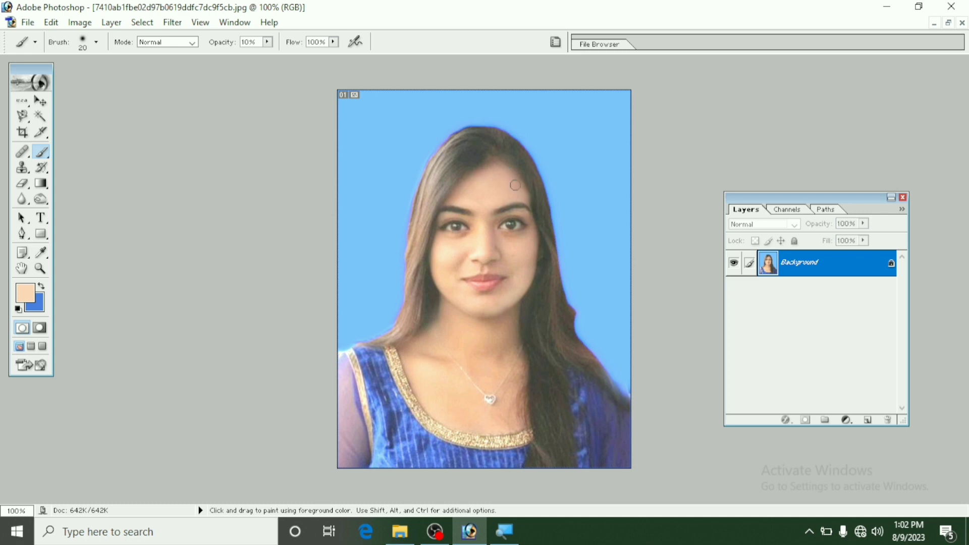
mouse_move(465, 185)
left_mouse_down()
mouse_move(457, 189)
mouse_move(465, 197)
left_mouse_up()
left_click(452, 201)
left_click(81, 25)
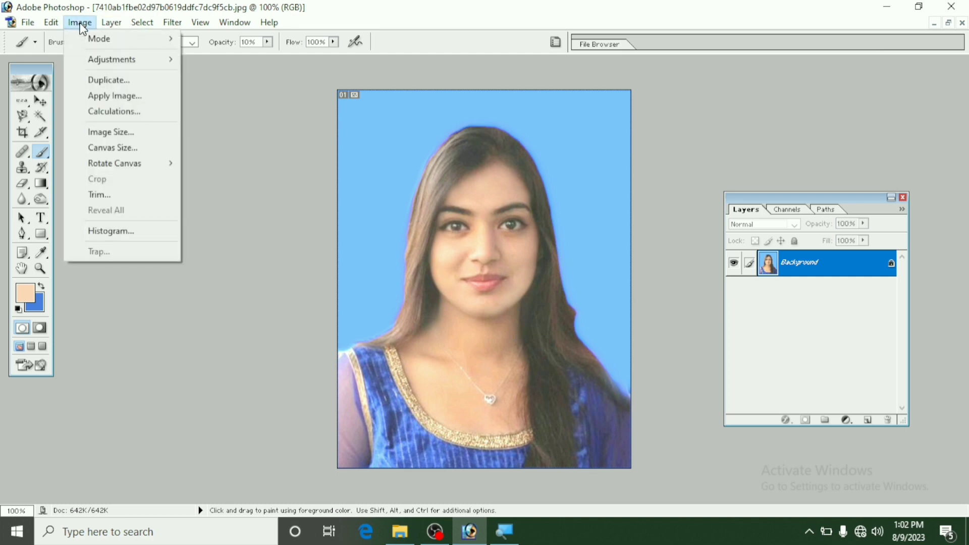
mouse_move(114, 59)
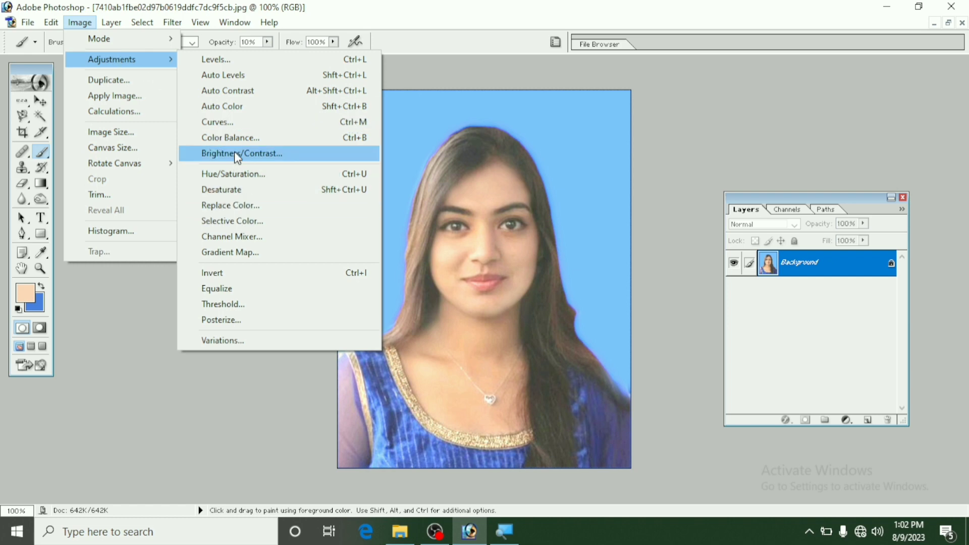
Apply Auto Contrast to the portrait and bring the Adjustments list back up.
left_click(238, 97)
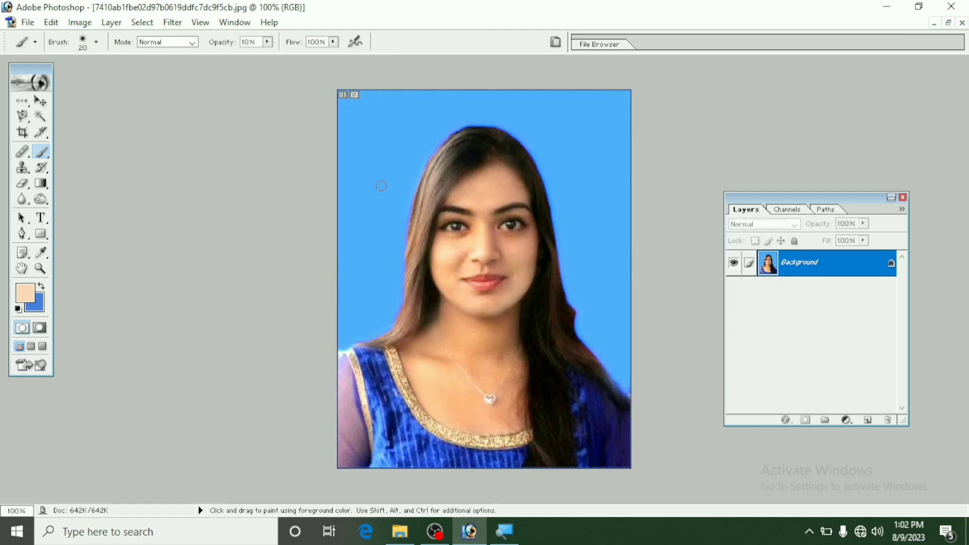
left_click(87, 24)
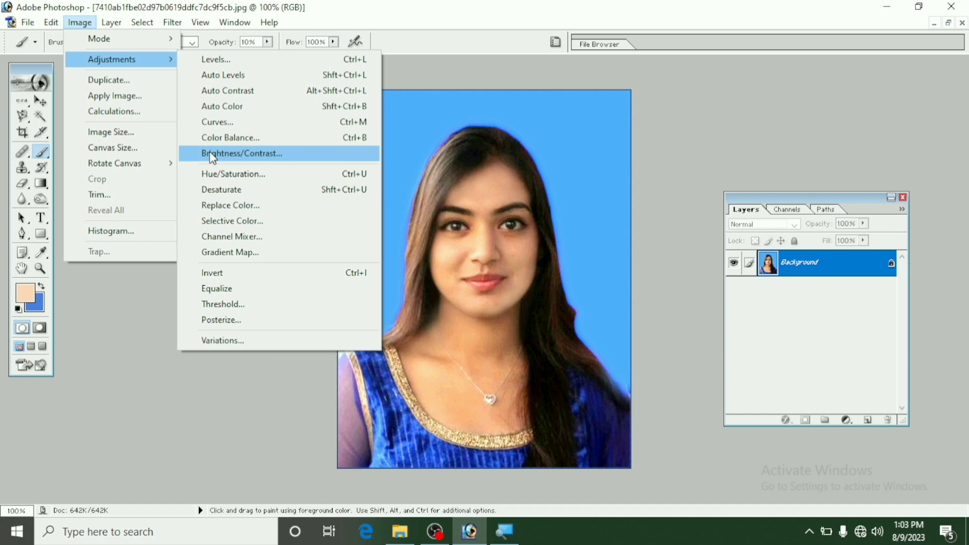
Apply Filter > Sharpen > Sharpen to the portrait, then reopen Image > Adjustments.
left_click(456, 112)
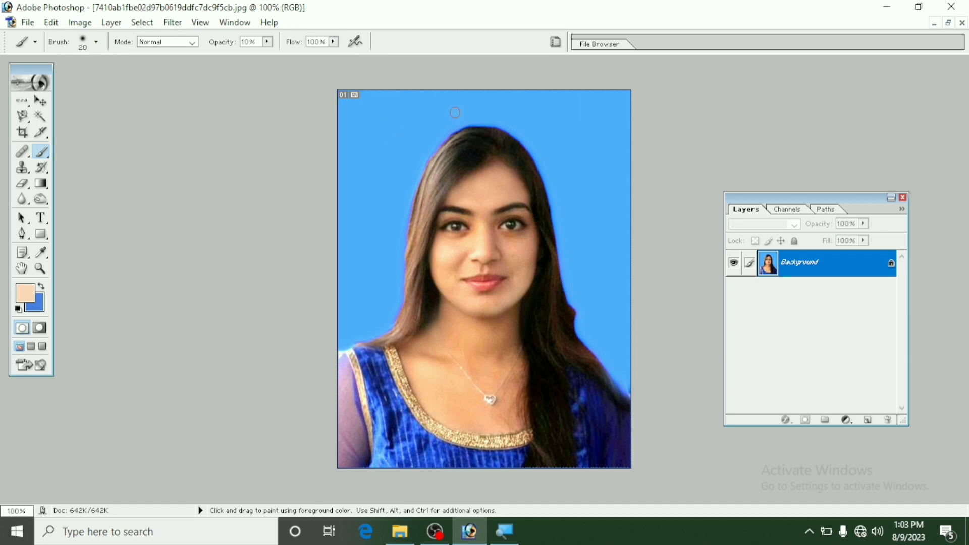
left_click(172, 22)
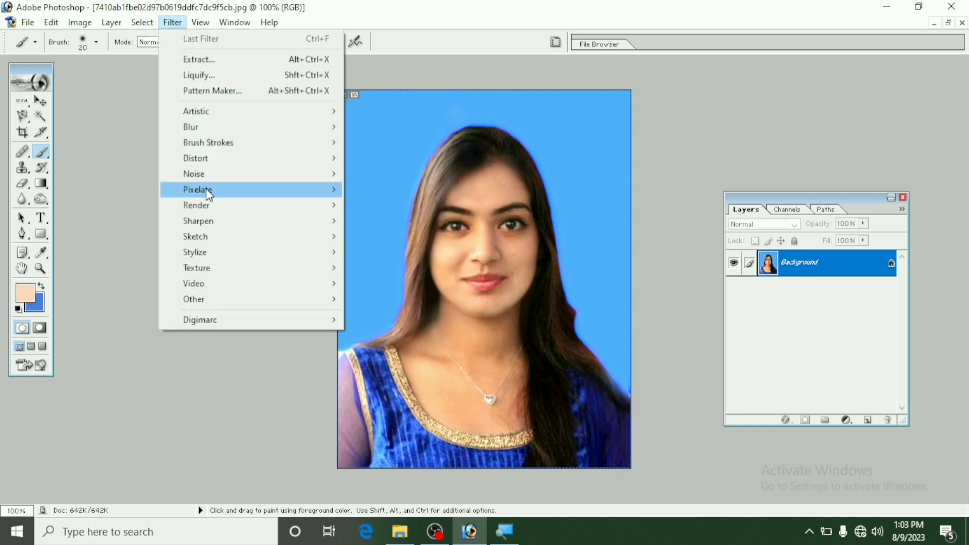
mouse_move(250, 220)
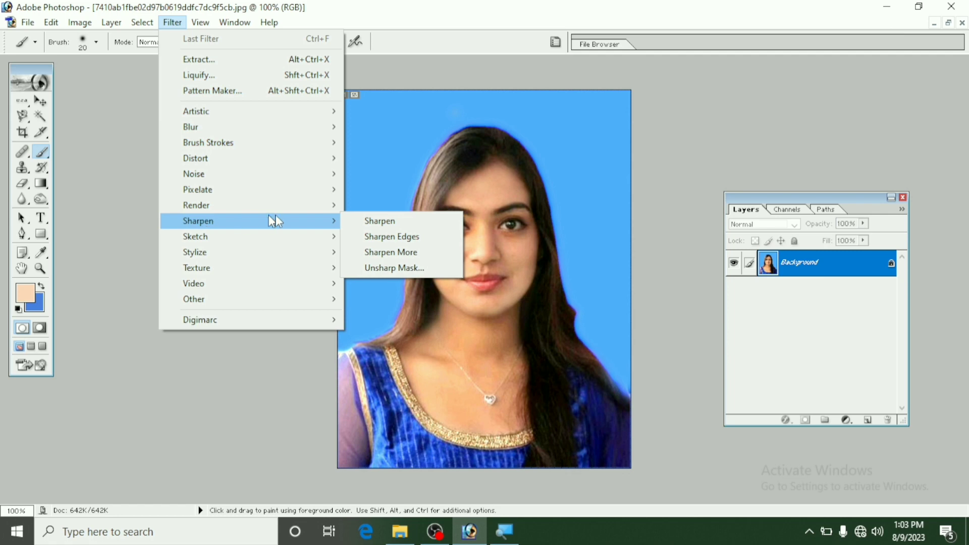
left_click(396, 225)
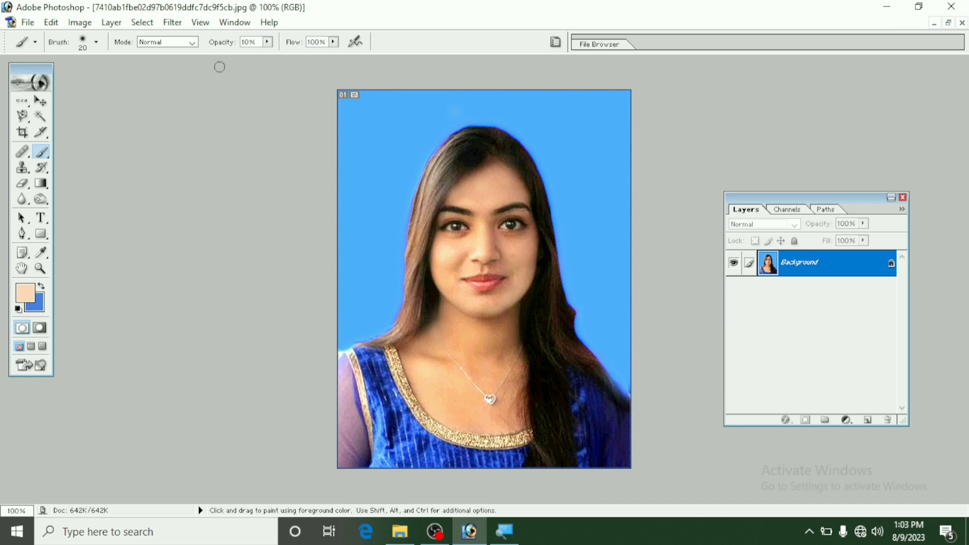
left_click(79, 23)
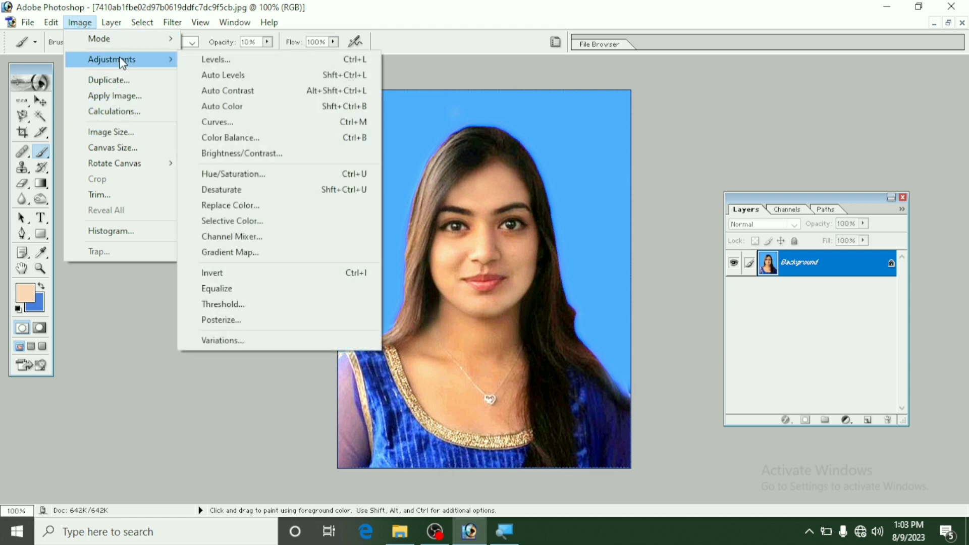
Lift the shadows with a Curves adjustment mapping input 33 to output 51.
left_click(243, 127)
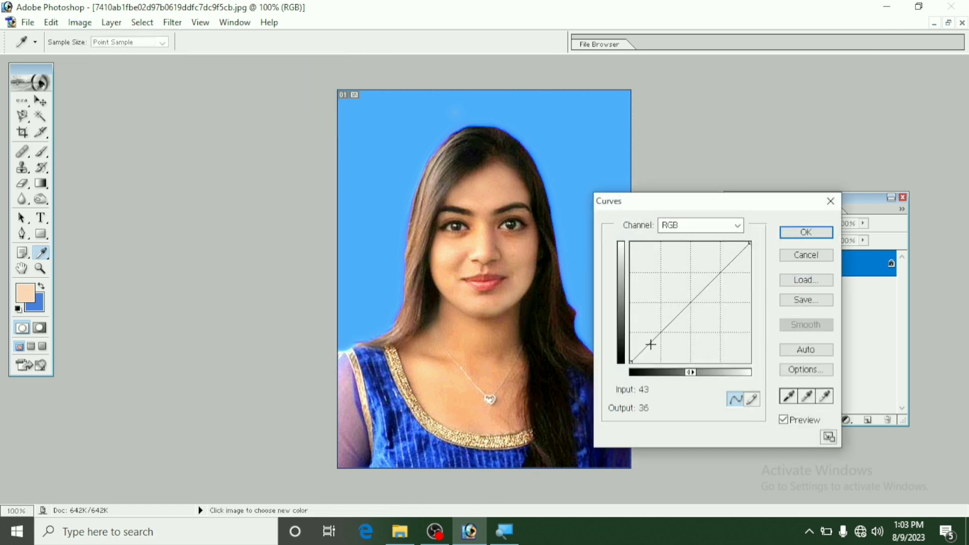
left_click_drag(650, 344, 651, 341)
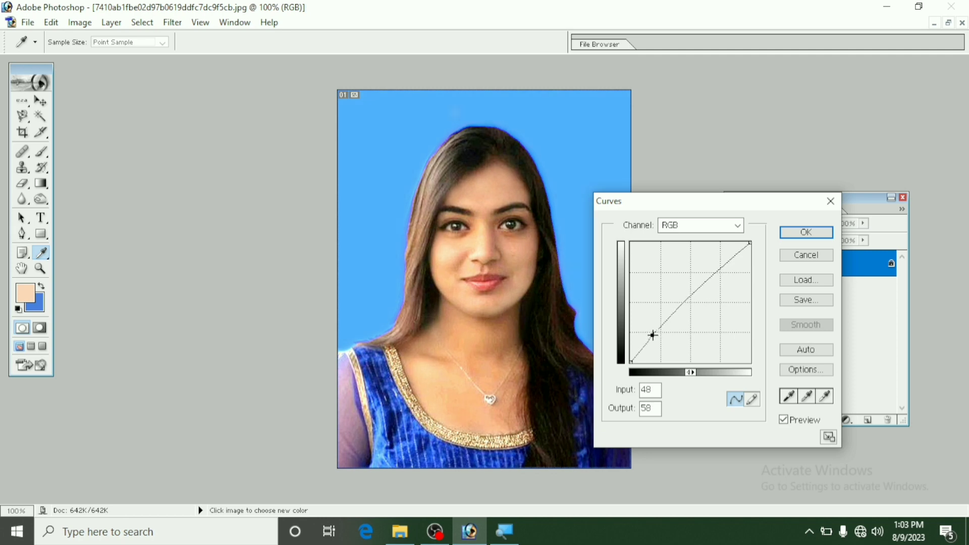
left_click_drag(652, 341, 660, 318)
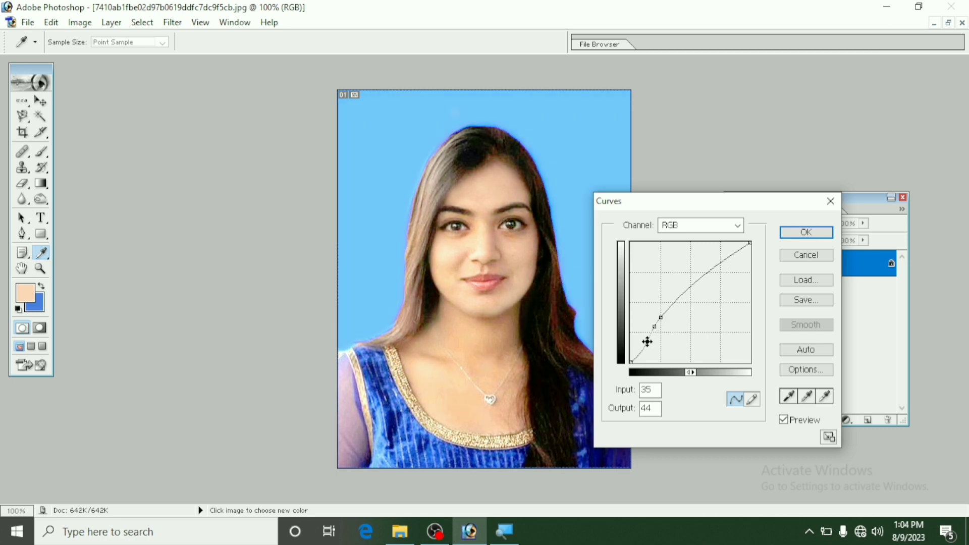
left_click_drag(647, 342, 647, 338)
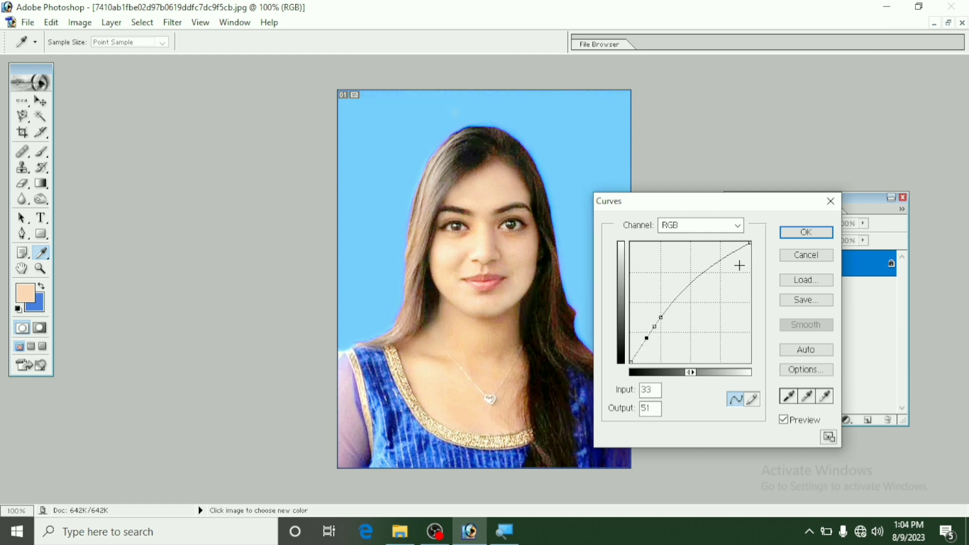
left_click(802, 235)
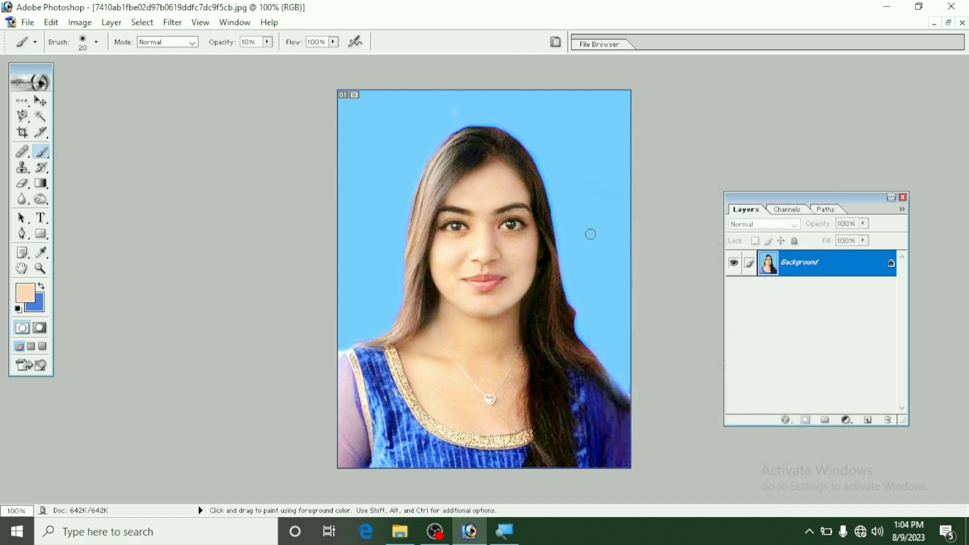
Zoom the portrait out to 50% and pick the Burn tool at Midtones, 50% exposure.
key("ctrl+minus")
key("ctrl+minus")
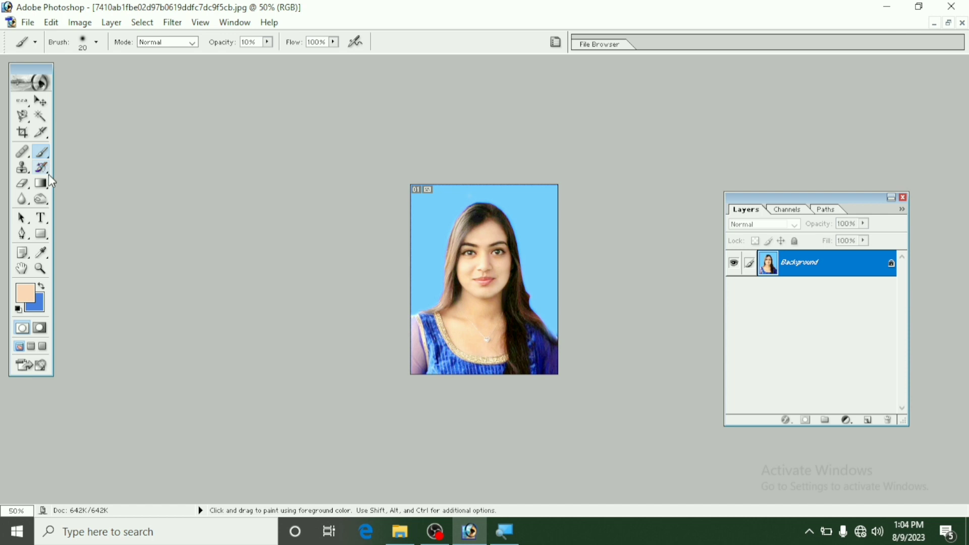
left_click(47, 205)
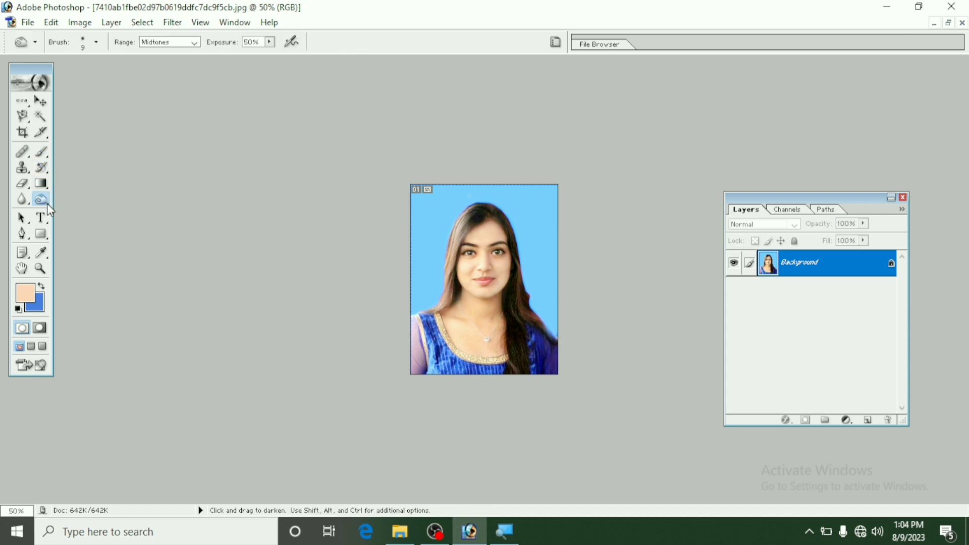
Select the Burn tool with a 30 px brush and zoom in on the face.
right_click(47, 205)
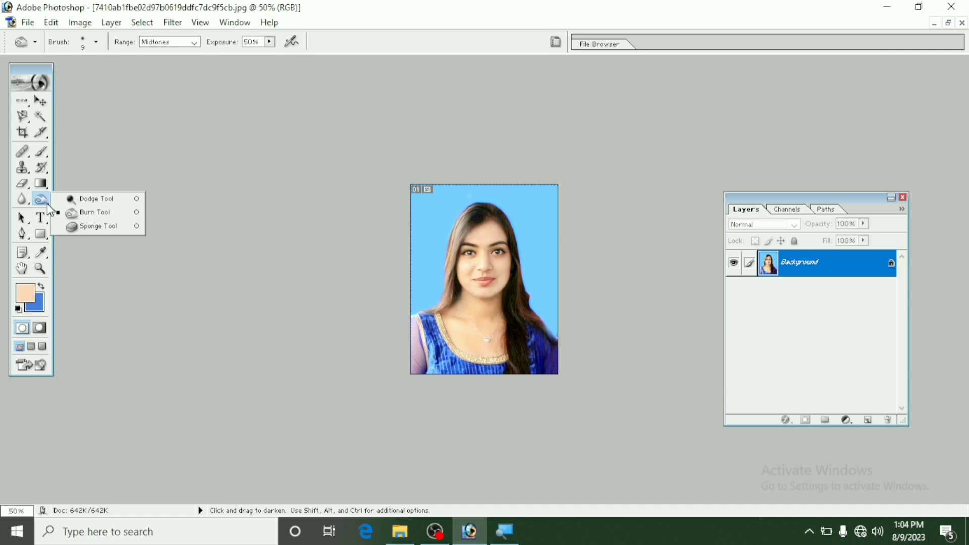
left_click(95, 213)
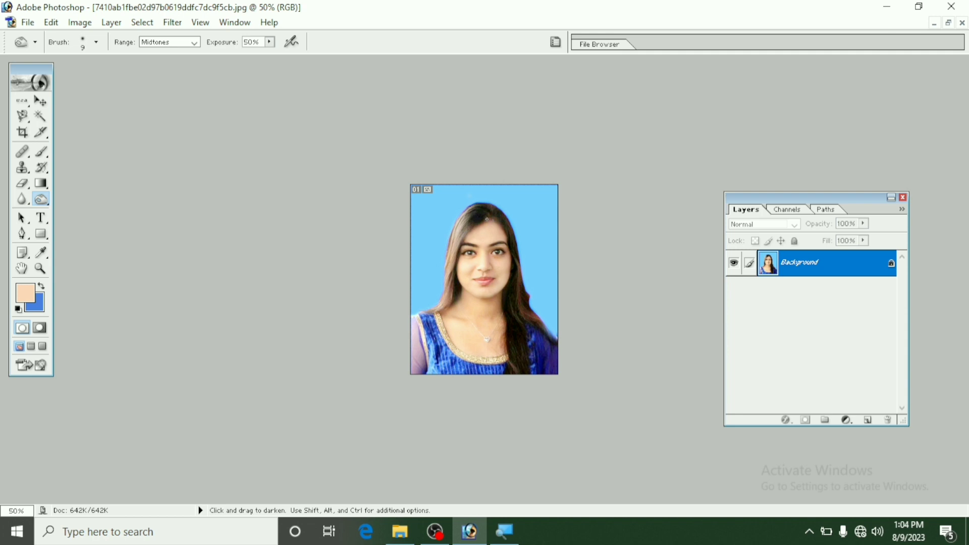
key("ctrl+plus")
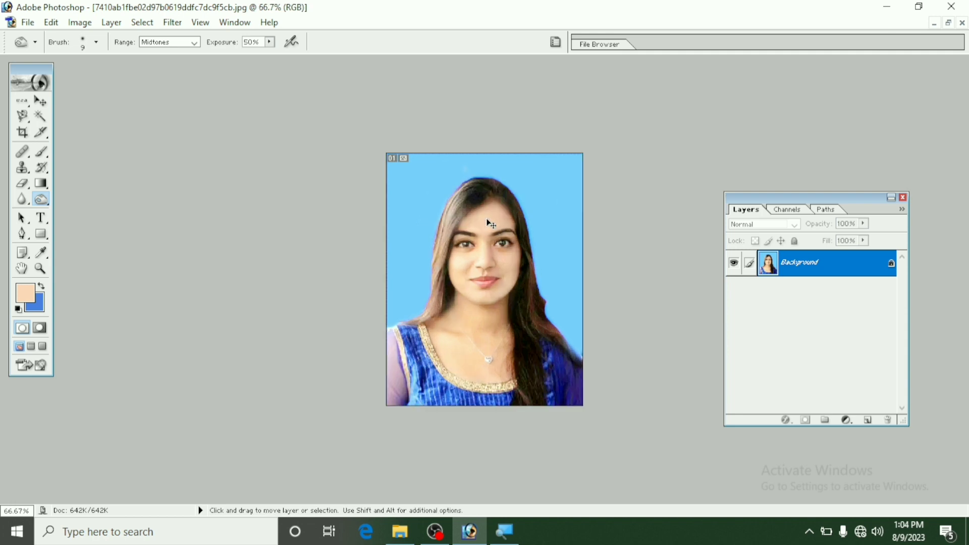
key("ctrl+plus")
key("ctrl+plus")
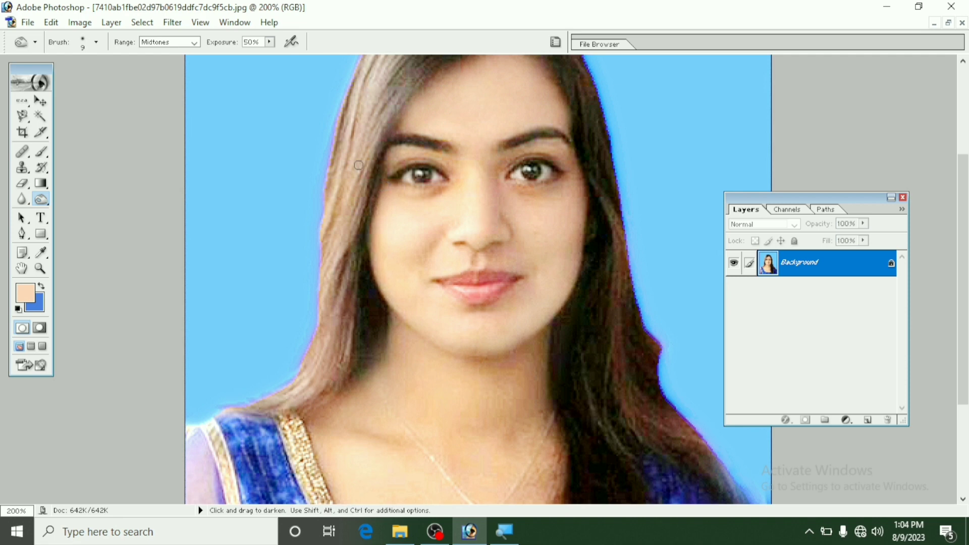
key("bracketright")
key("bracketright")
key("bracketright")
Burn the hair edges down both sides of the face, then zoom back out.
mouse_move(351, 153)
left_mouse_down()
mouse_move(356, 113)
mouse_move(347, 313)
mouse_move(290, 401)
mouse_move(333, 336)
mouse_move(368, 67)
mouse_move(416, 55)
left_mouse_up()
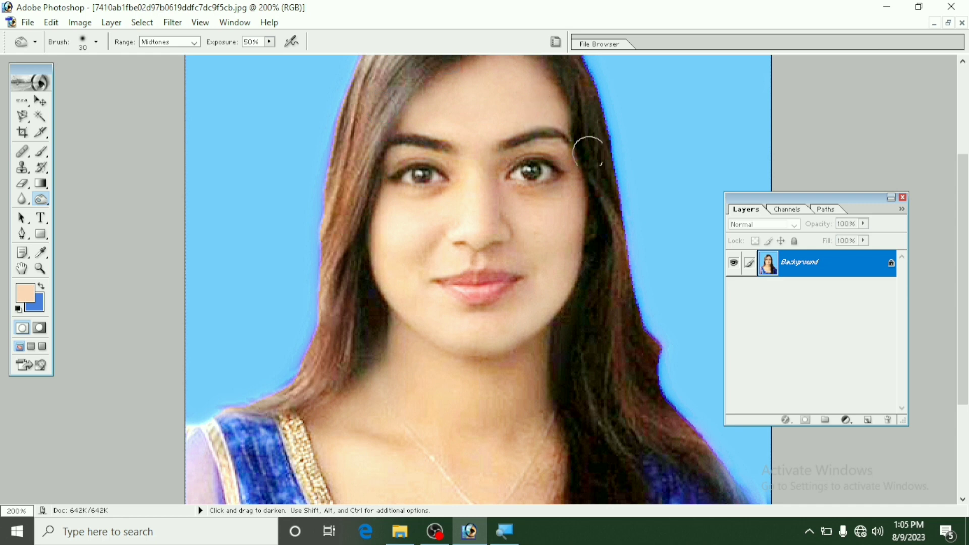
mouse_move(589, 151)
left_mouse_down()
mouse_move(602, 173)
mouse_move(619, 347)
mouse_move(615, 461)
mouse_move(612, 411)
mouse_move(597, 494)
mouse_move(599, 483)
left_mouse_up()
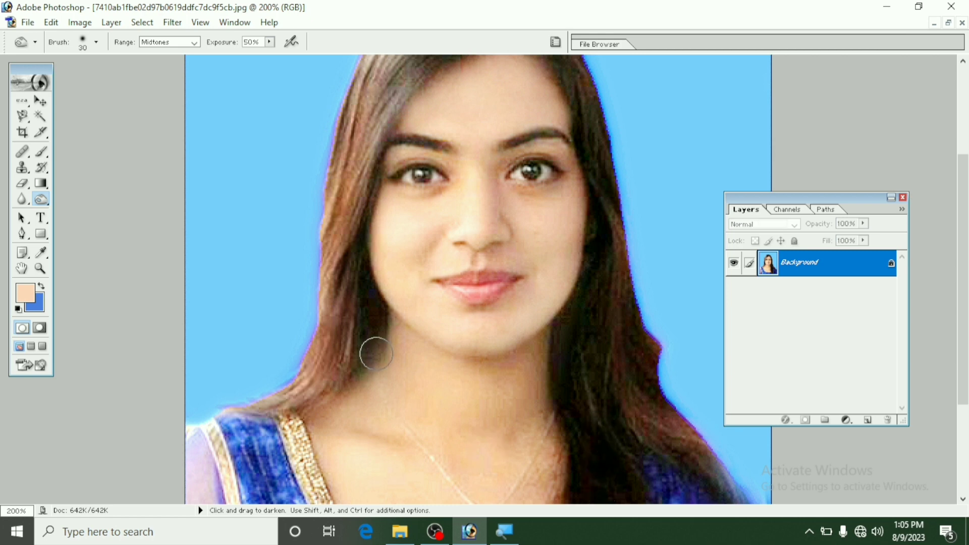
mouse_move(377, 354)
left_mouse_down()
mouse_move(351, 283)
mouse_move(341, 305)
mouse_move(331, 199)
mouse_move(336, 232)
left_mouse_up()
mouse_move(338, 189)
left_mouse_down()
mouse_move(378, 68)
mouse_move(319, 354)
mouse_move(278, 404)
mouse_move(294, 383)
left_mouse_up()
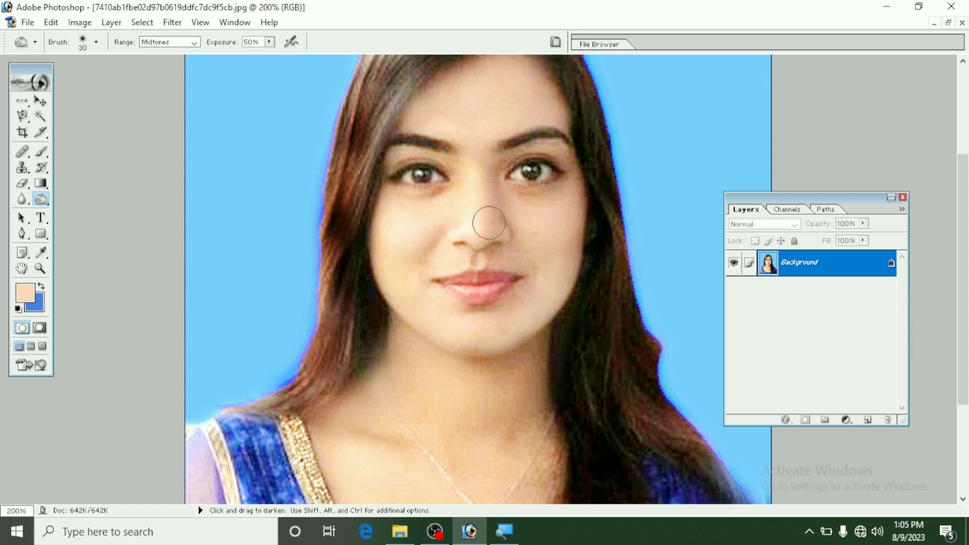
key("ctrl+minus")
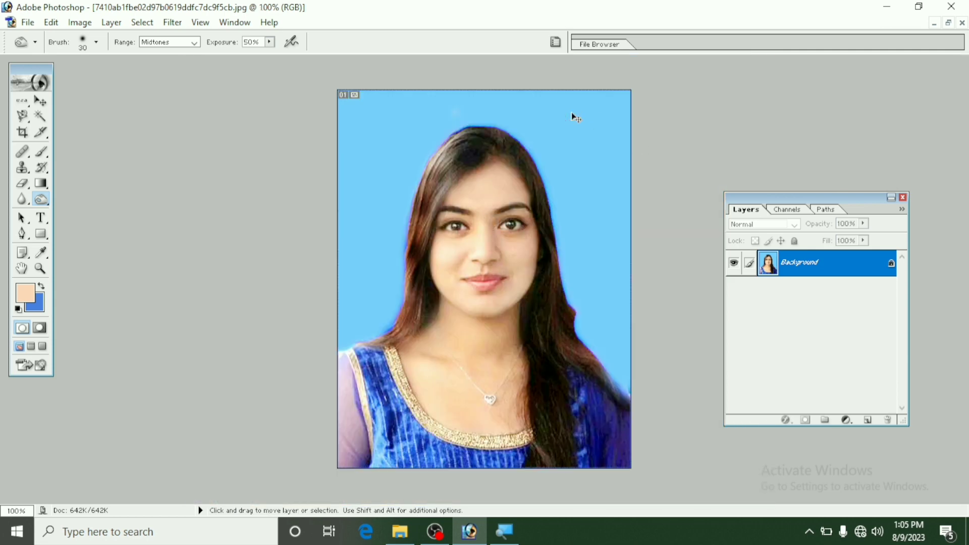
Create a blank white A4 document (209.97 × 297.01 mm, 300 pixels/inch, RGB).
key("ctrl+minus")
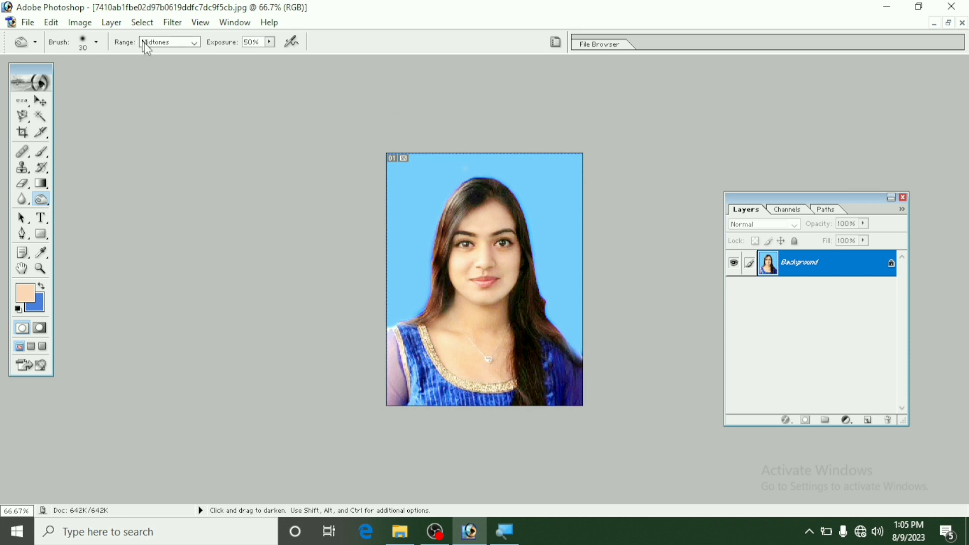
left_click(28, 22)
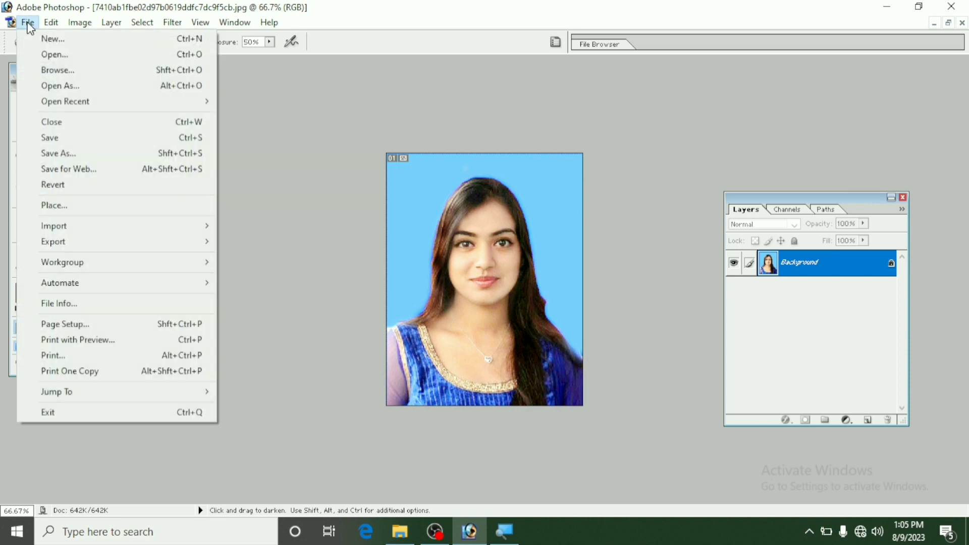
left_click(70, 44)
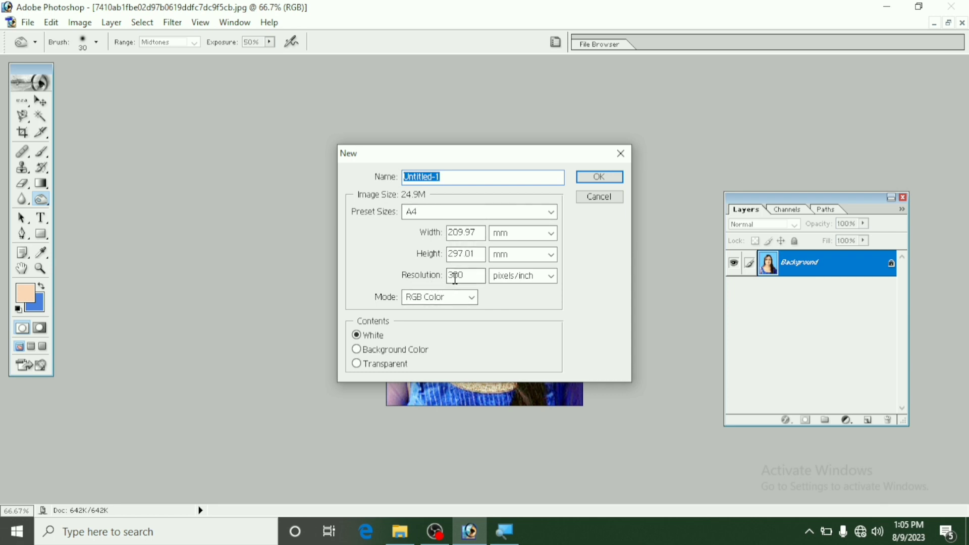
left_click(611, 183)
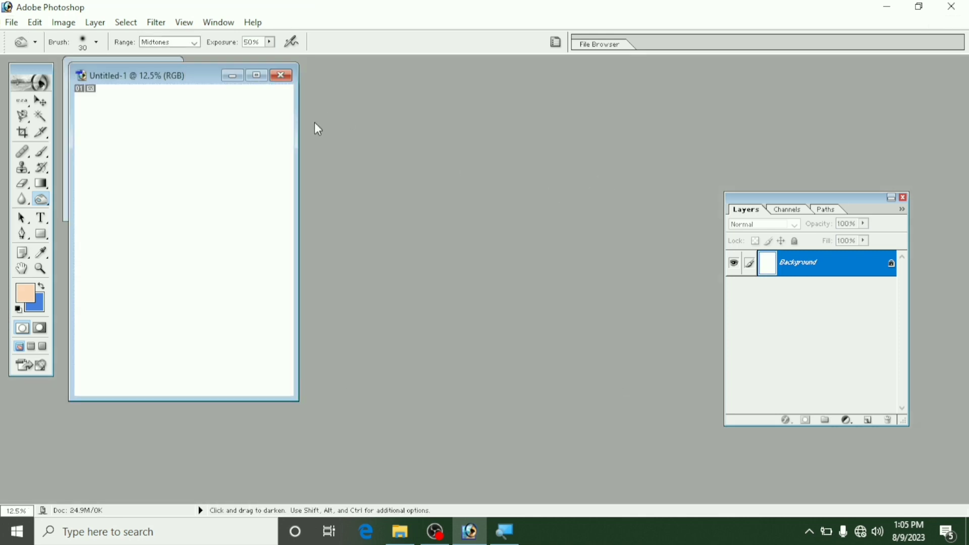
Drag the portrait onto the A4 page and position it near the top-left corner.
left_click_drag(198, 75, 451, 92)
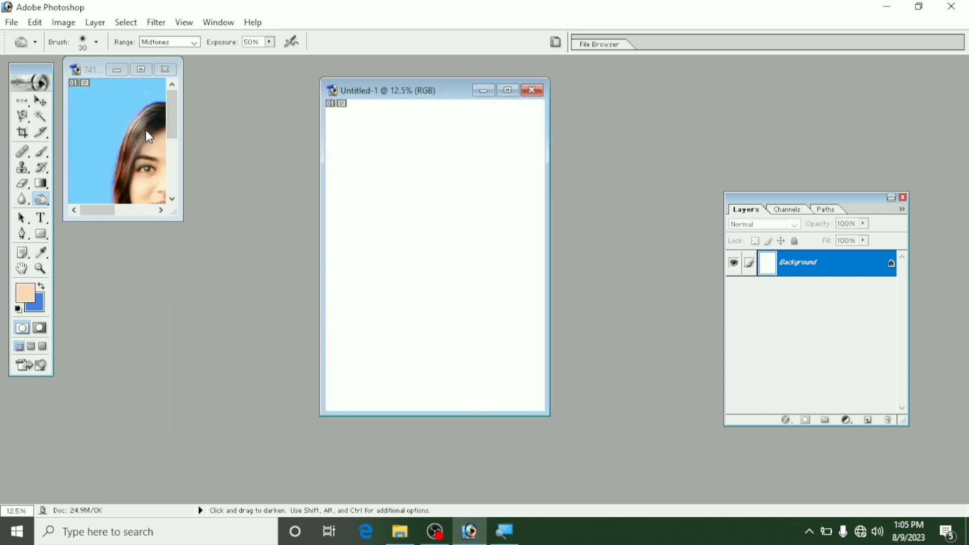
left_click(41, 101)
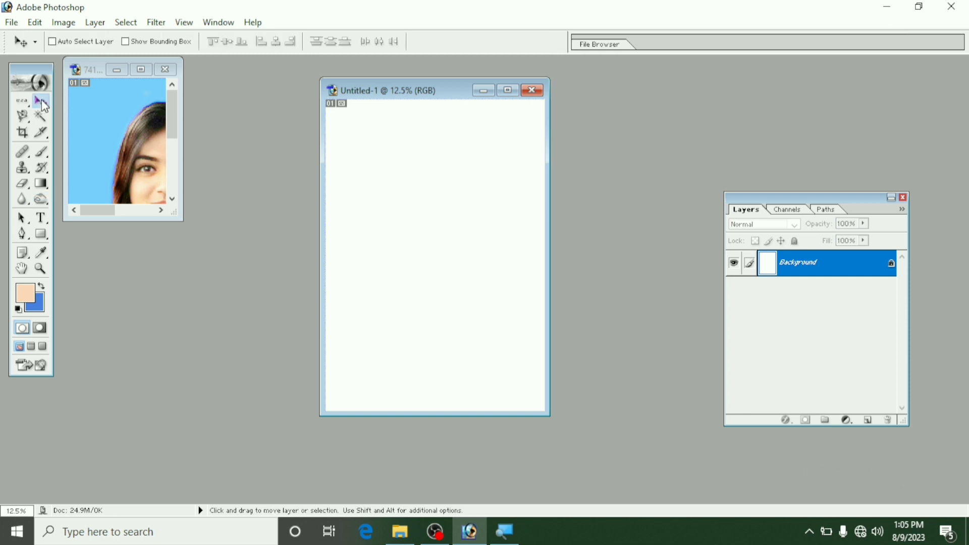
left_click(116, 168)
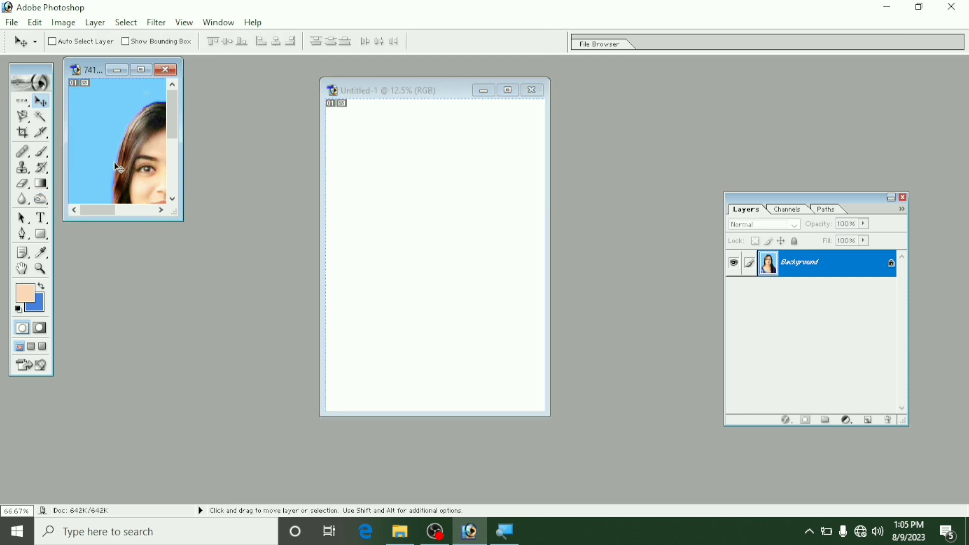
left_click_drag(119, 168, 340, 134)
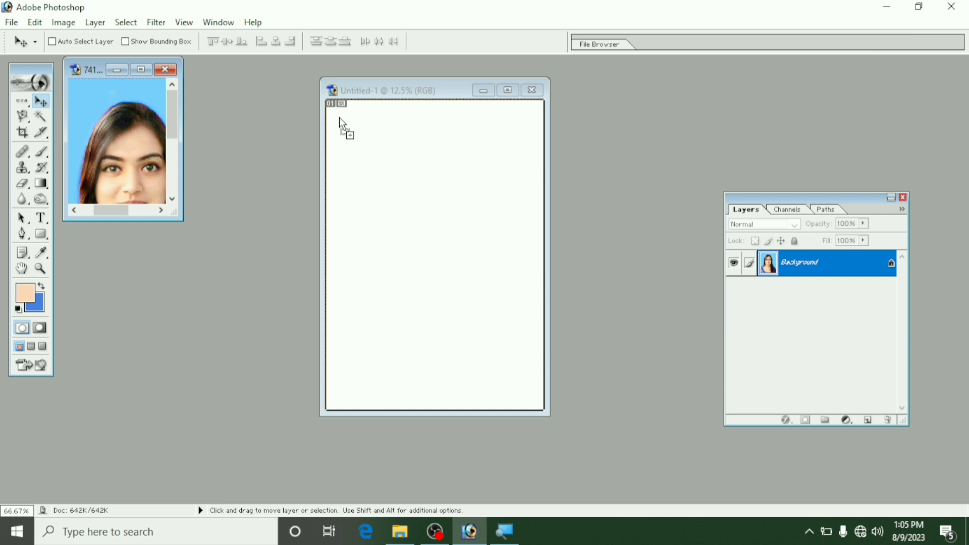
left_click_drag(339, 117, 340, 122)
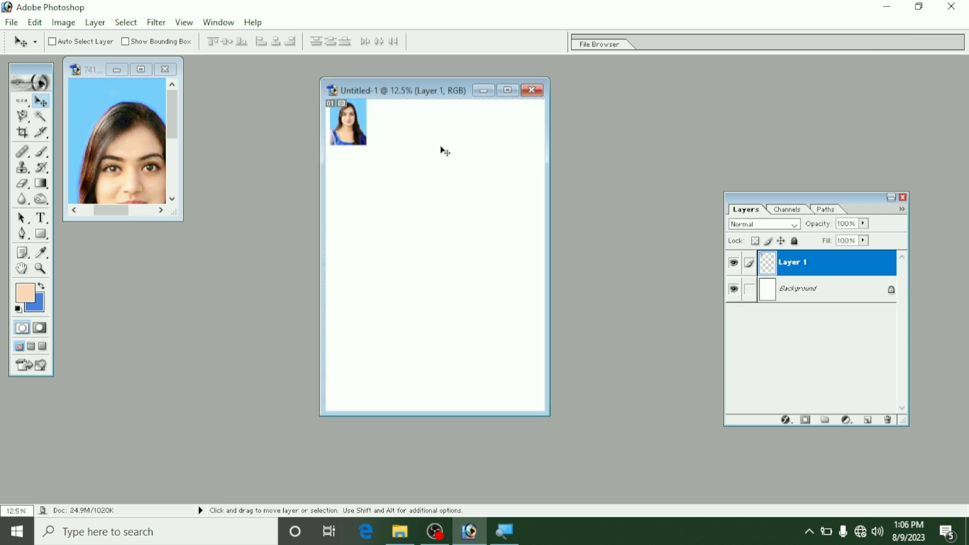
left_click(508, 91)
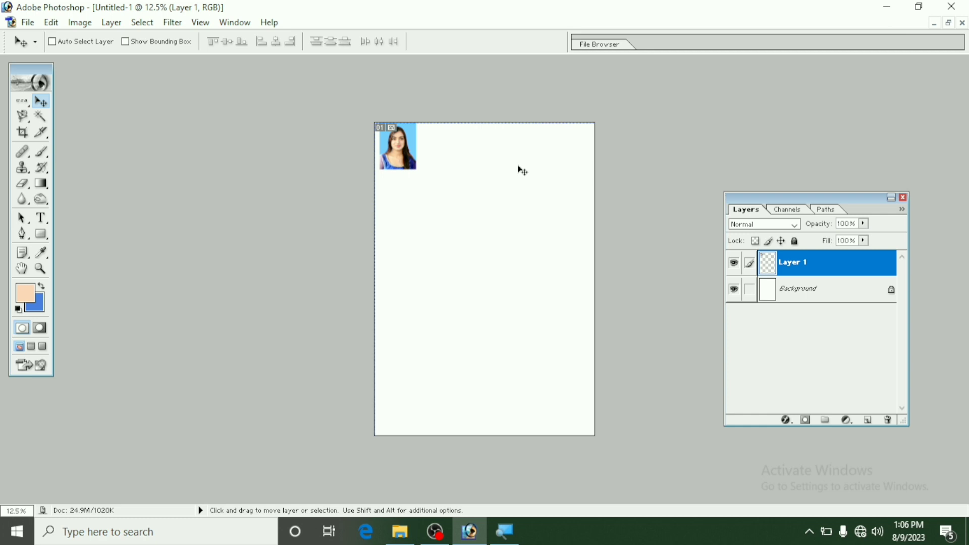
key("ctrl+plus")
key("ctrl+plus")
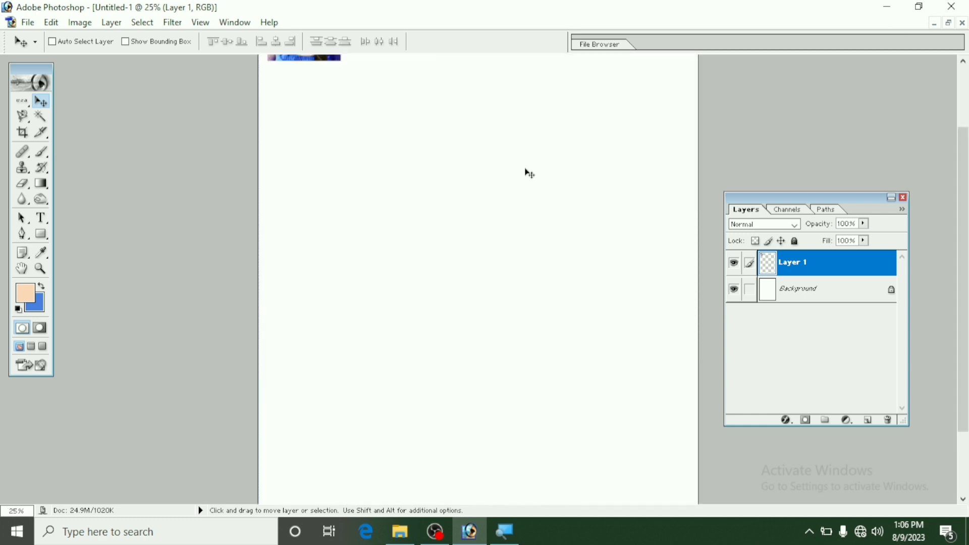
left_click_drag(965, 264, 965, 204)
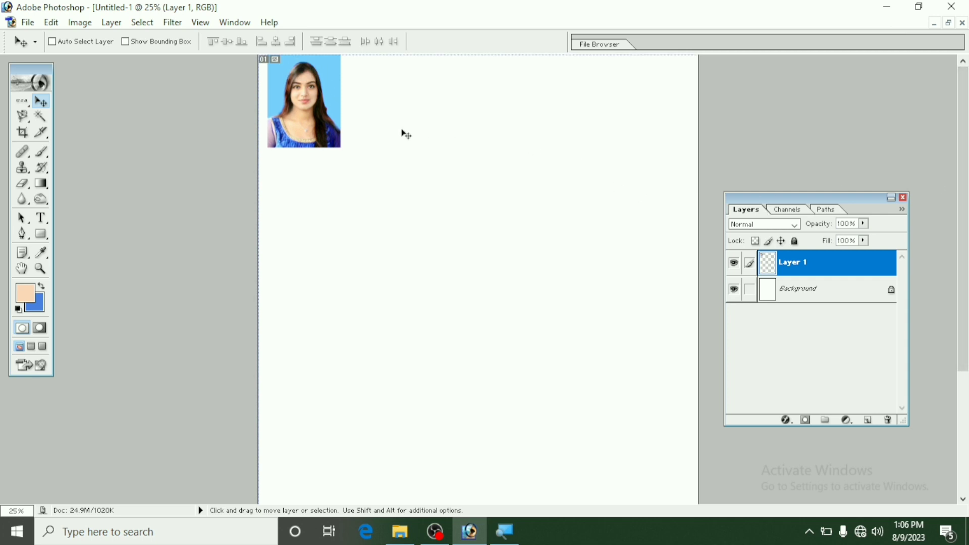
left_click_drag(337, 134, 335, 141)
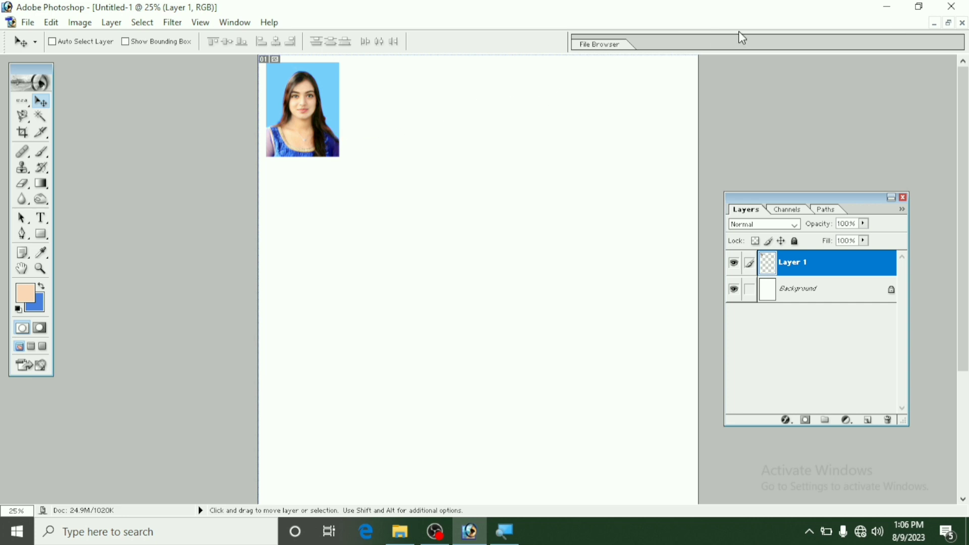
Close the A4 page without saving and maximize the passport photo window.
left_click(949, 23)
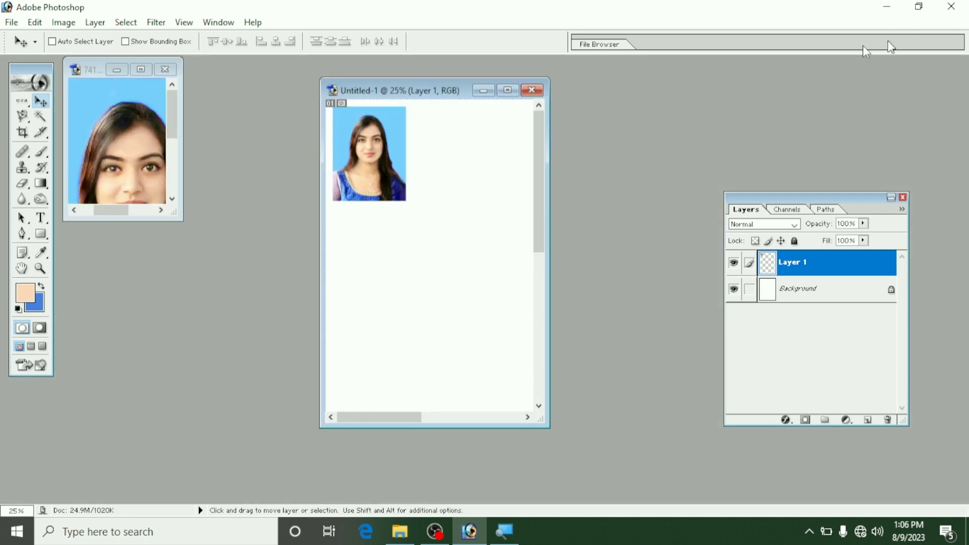
left_click(531, 91)
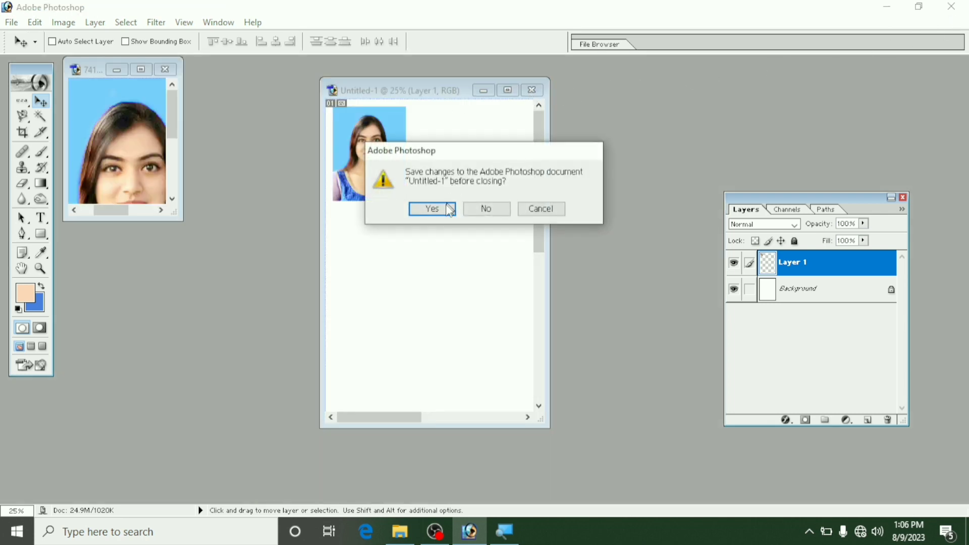
left_click(487, 209)
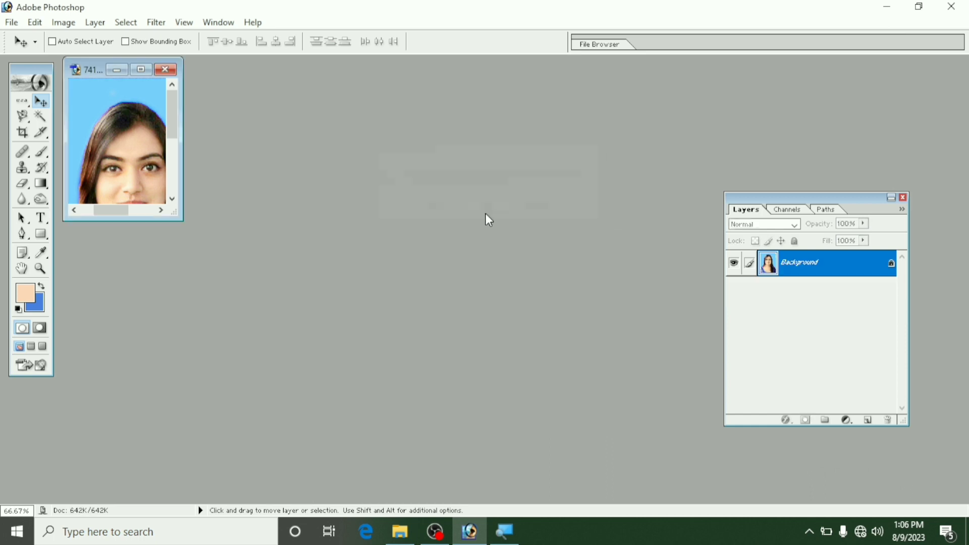
left_click(147, 70)
Stroke the fully selected photo with a 3 px black border, Location Inside.
key("ctrl+a")
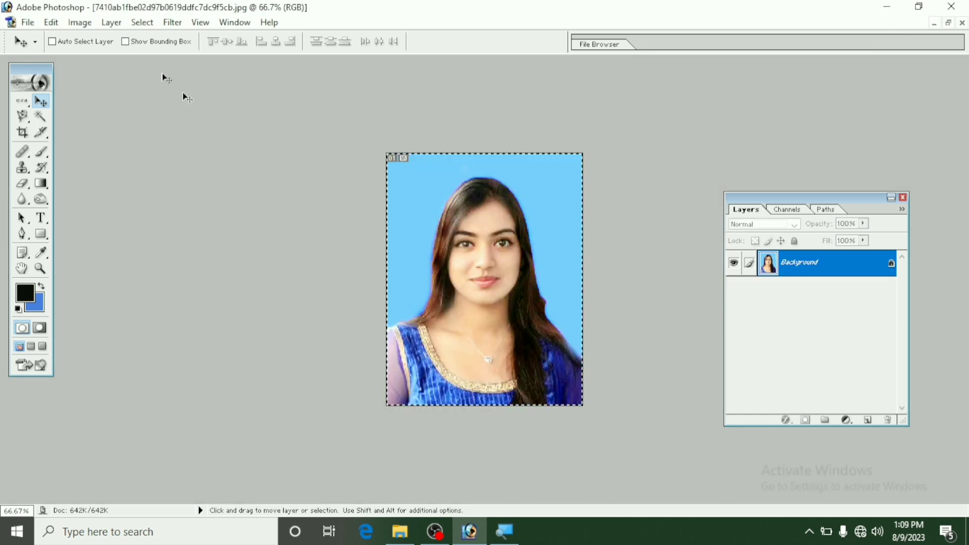
left_click(51, 22)
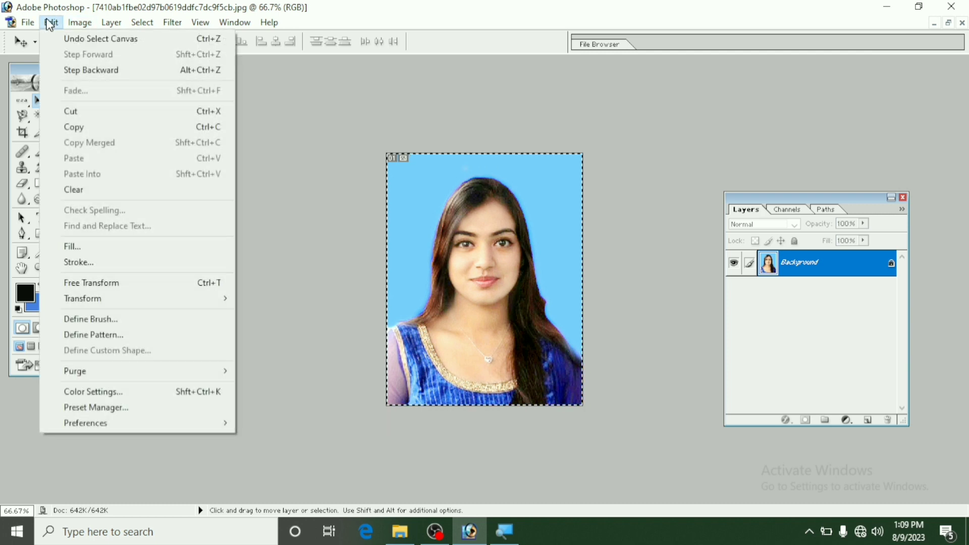
left_click(85, 262)
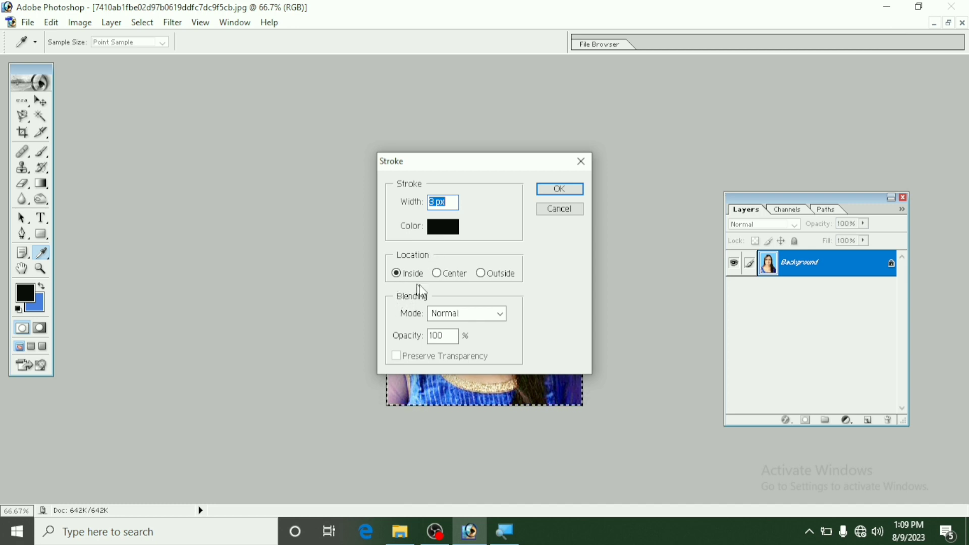
left_click(573, 190)
key("v")
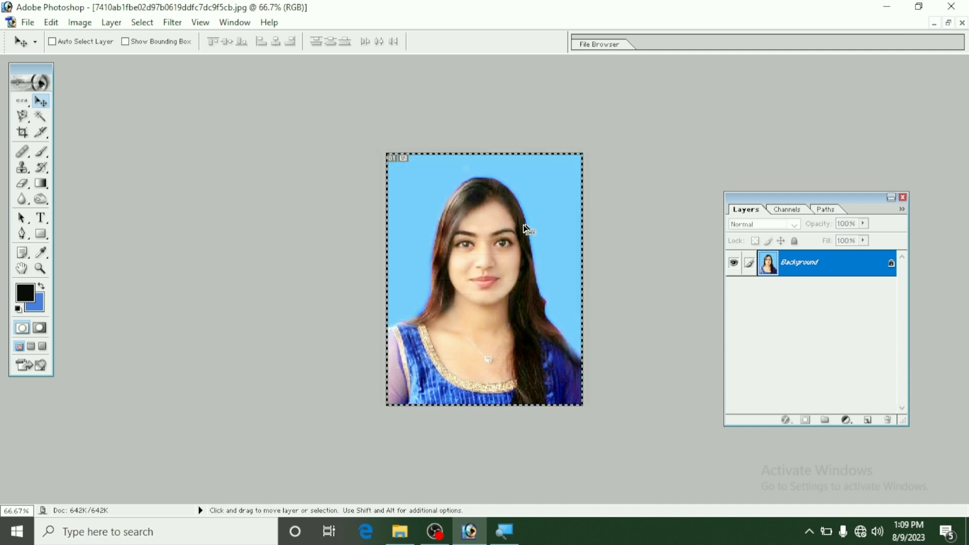
Create a new blank A4 document from the A4 preset.
left_click(949, 23)
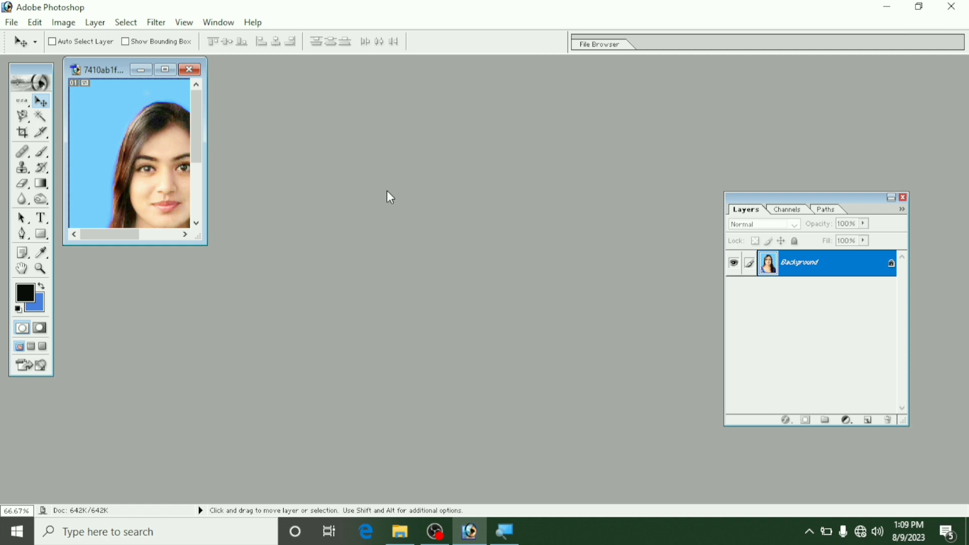
key("ctrl+n")
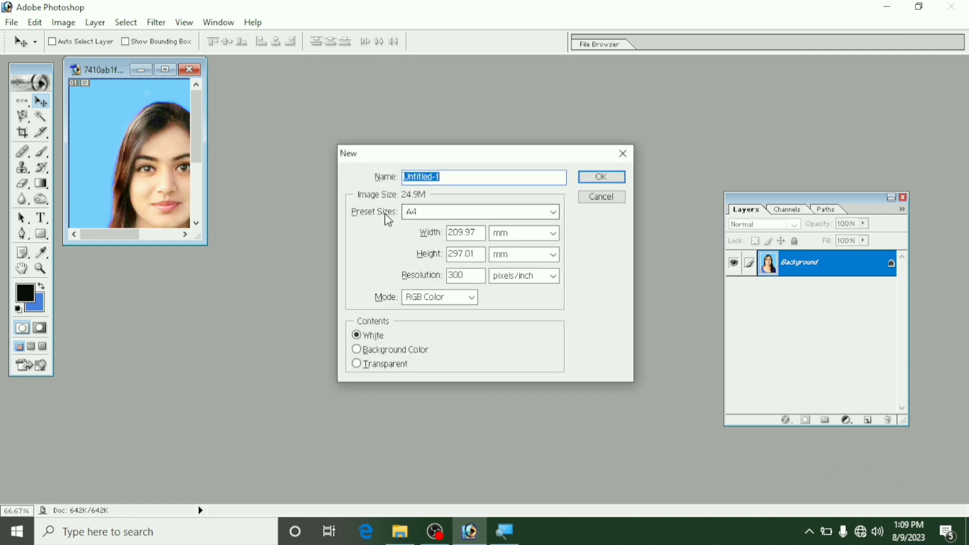
left_click(470, 213)
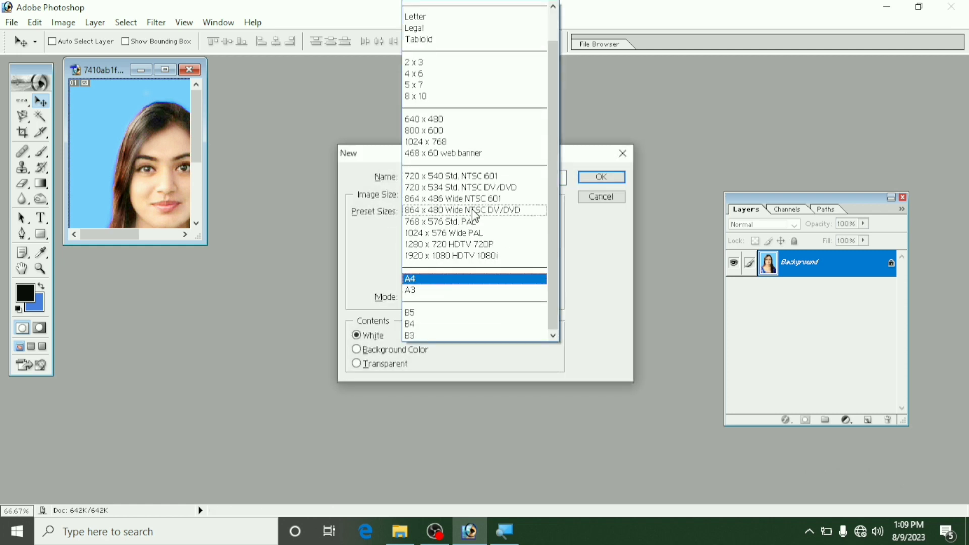
left_click(450, 279)
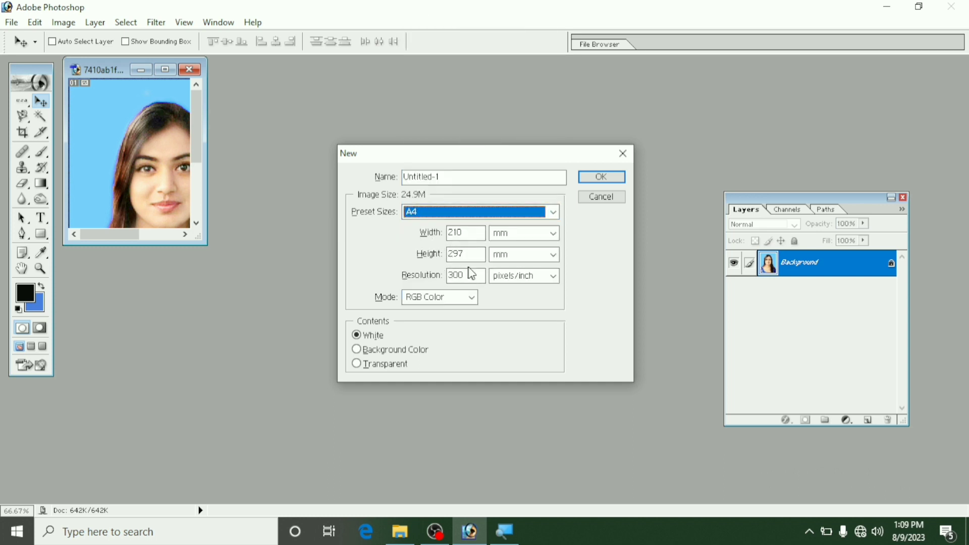
left_click(596, 178)
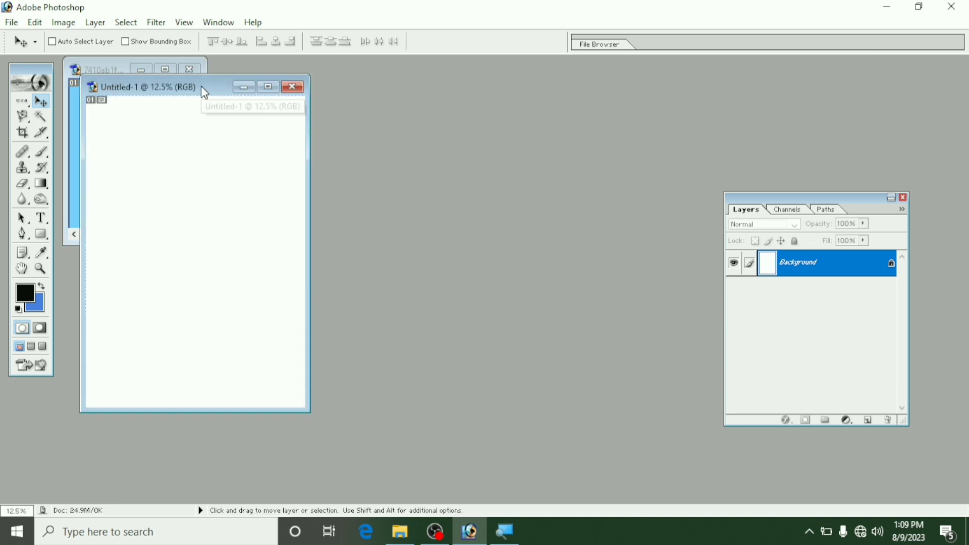
left_click(293, 87)
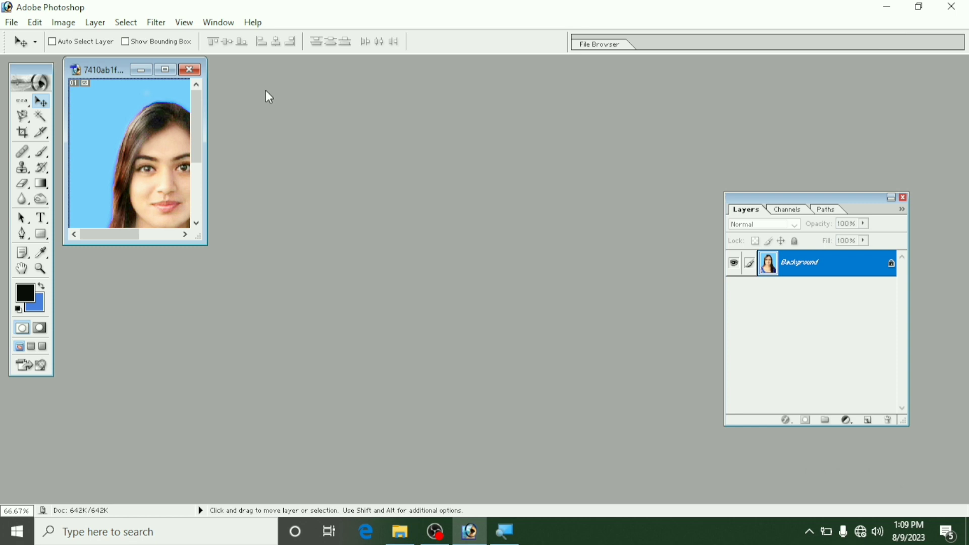
key("ctrl+n")
key("Return")
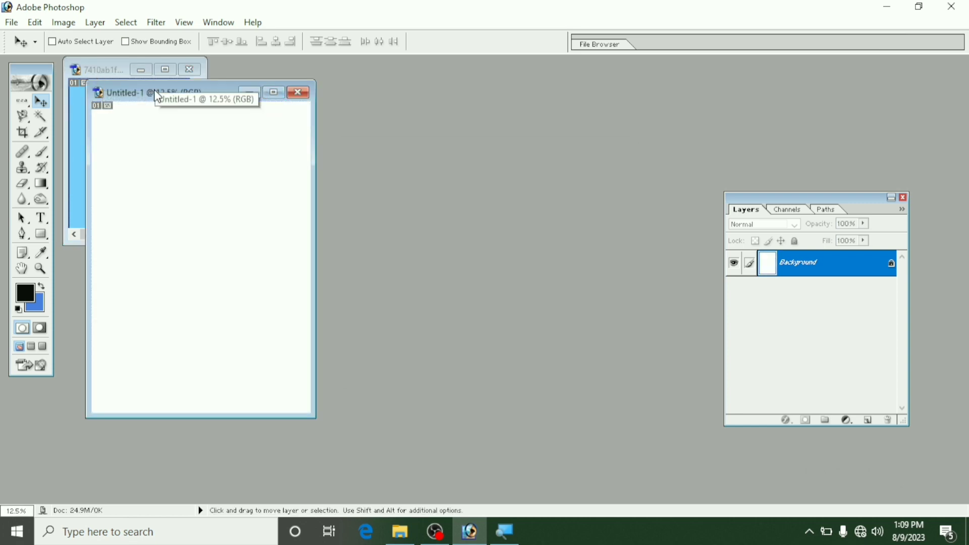
Copy the bordered photo onto the A4 page and place it in the top-left corner.
left_click_drag(158, 96, 379, 96)
left_click(123, 139)
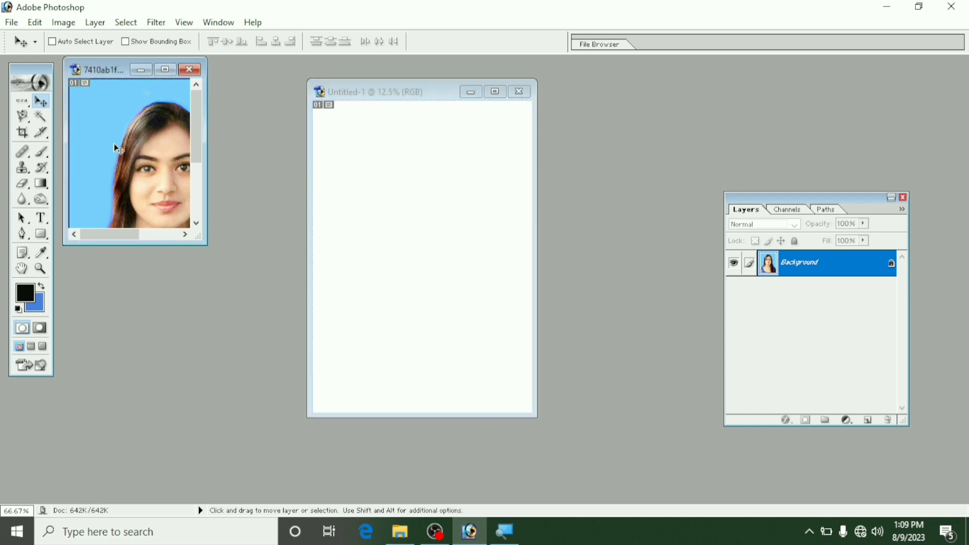
mouse_move(119, 148)
left_mouse_down()
mouse_move(344, 139)
mouse_move(341, 125)
left_mouse_up()
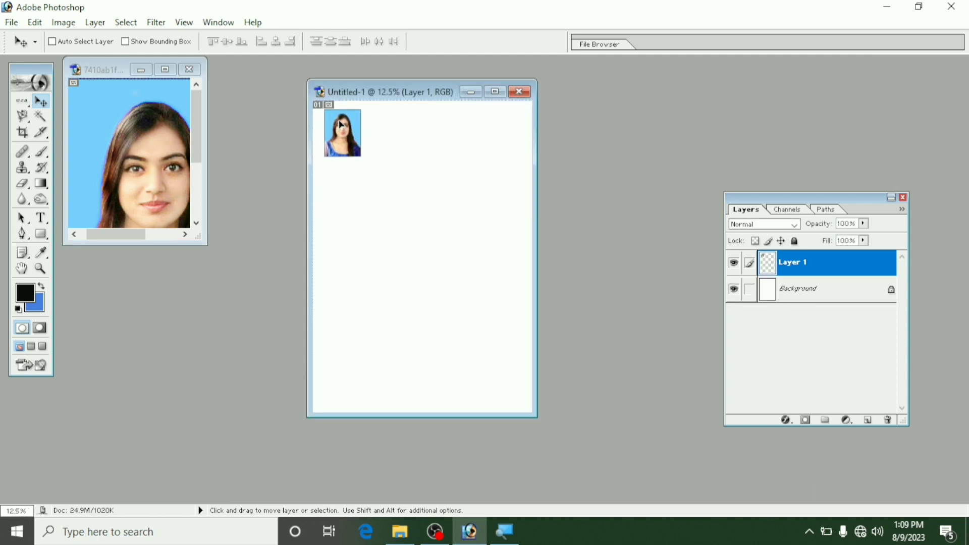
left_click(495, 92)
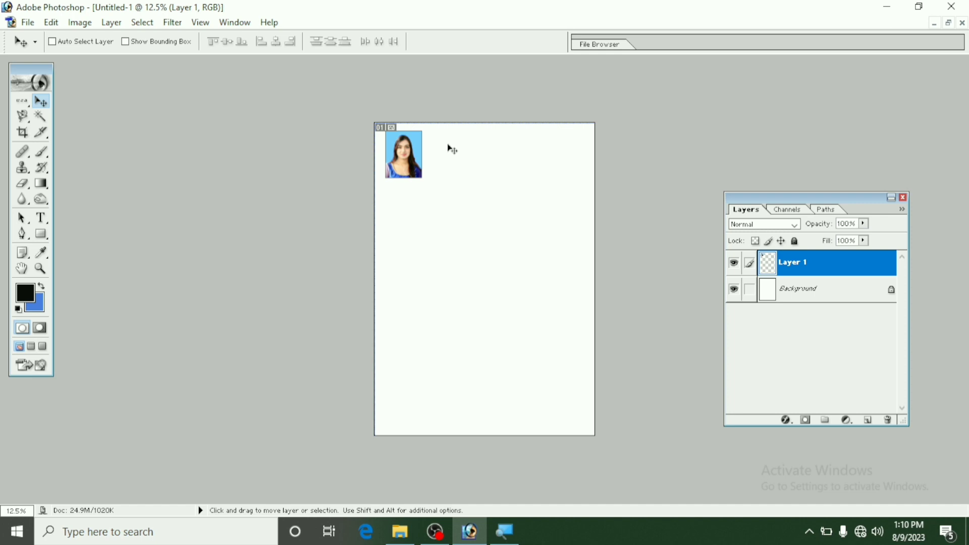
key("ctrl+plus")
key("ctrl+plus")
key("ctrl+plus")
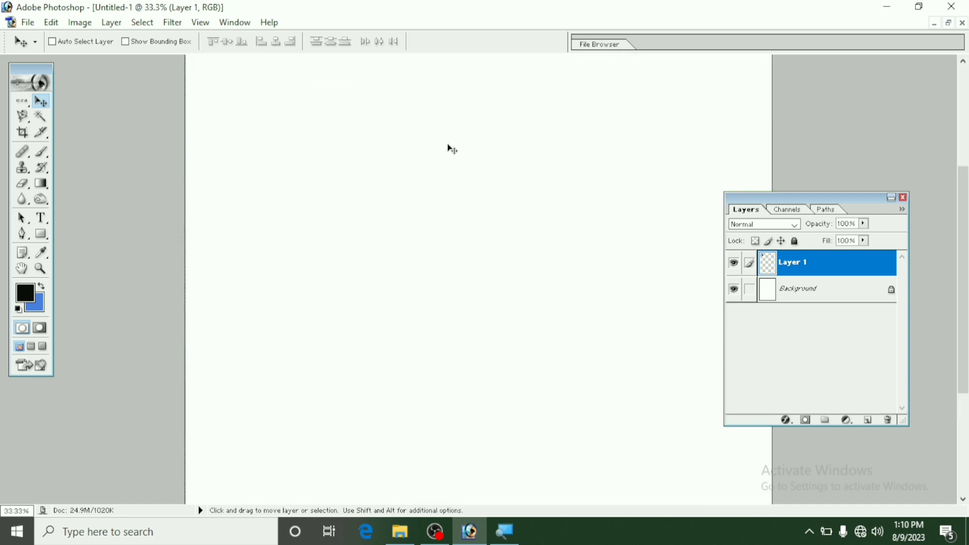
left_click_drag(967, 302, 967, 202)
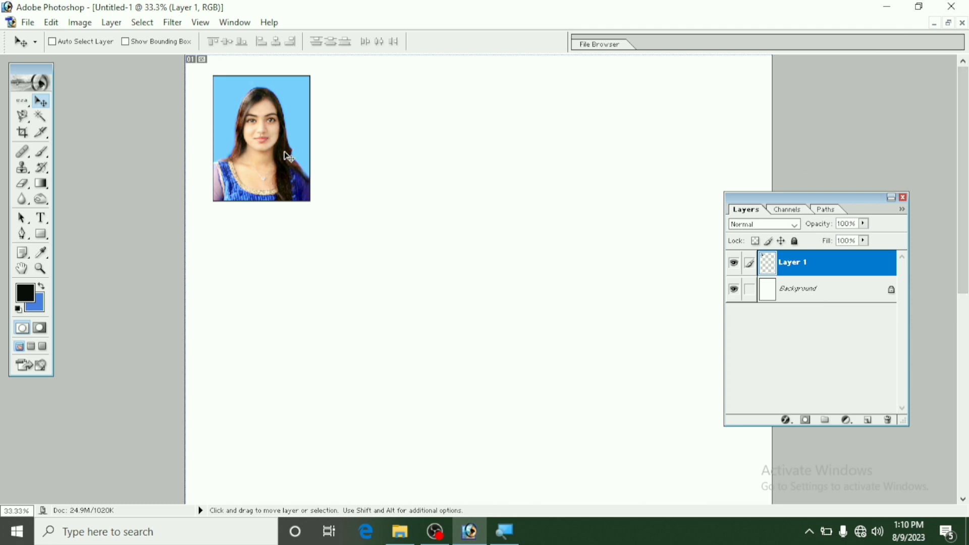
left_click_drag(286, 156, 267, 139)
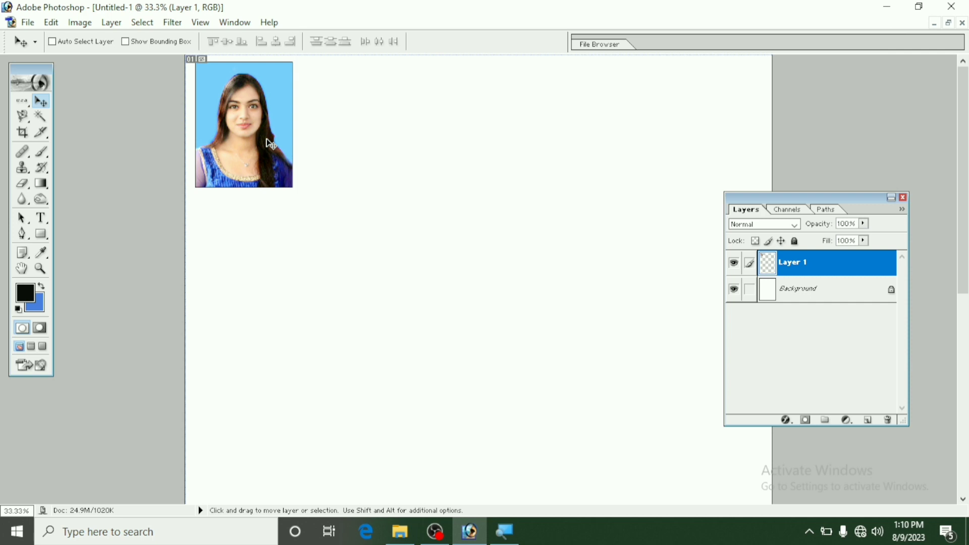
Alt-drag duplicates of the photo to form a row of five across the top.
left_click_drag(270, 143, 377, 144)
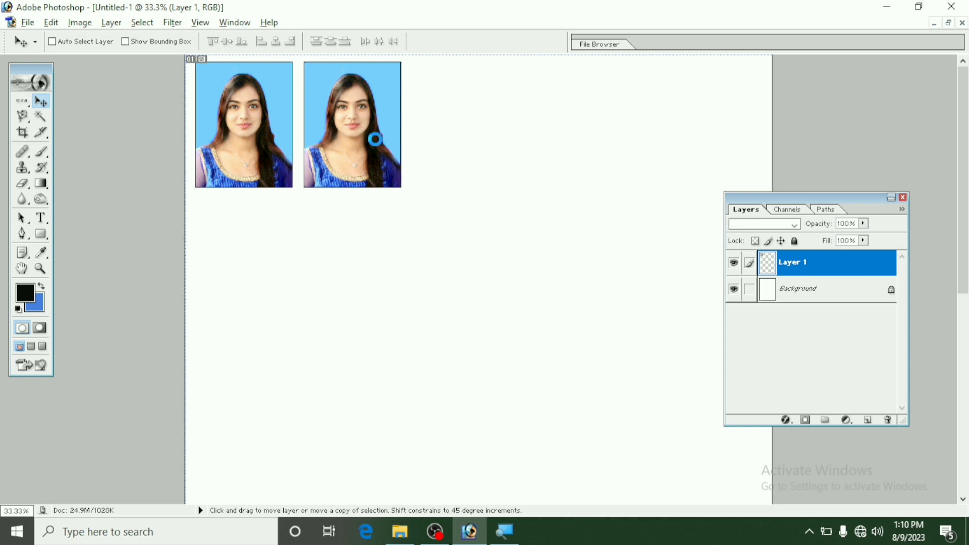
left_click_drag(377, 143, 380, 144)
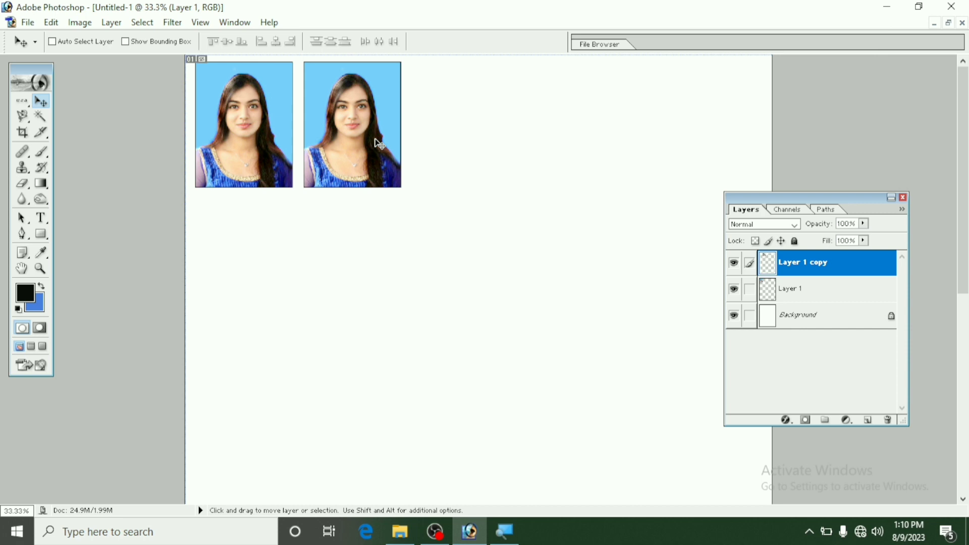
key("alt")
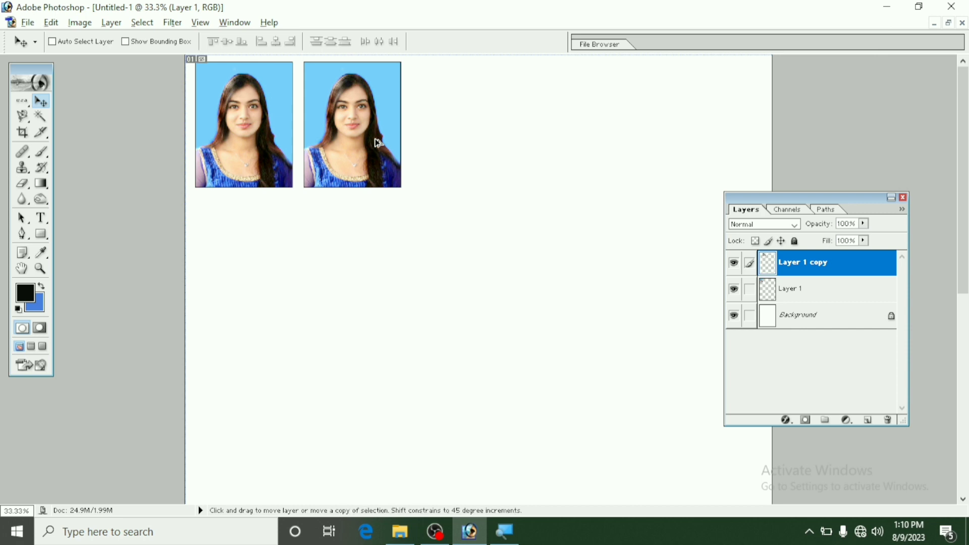
left_click_drag(379, 143, 489, 144)
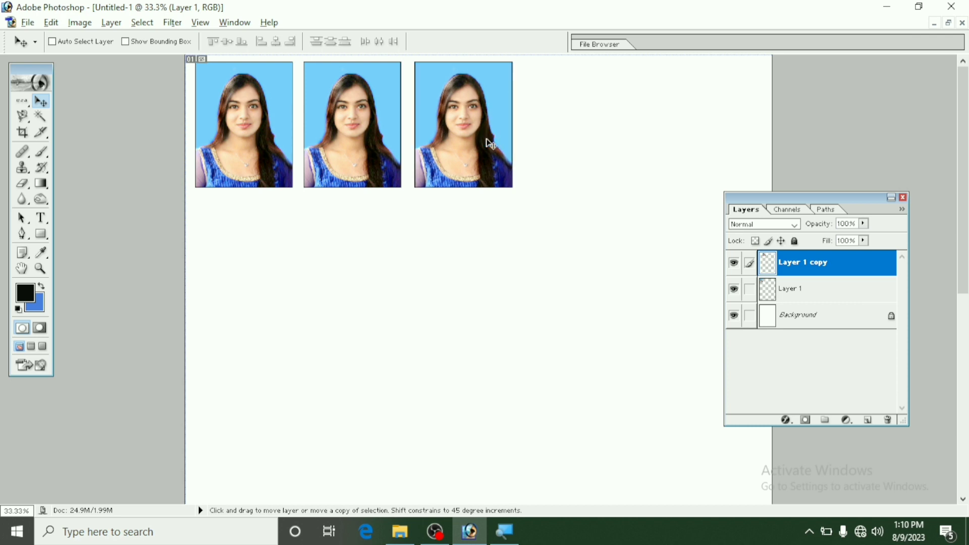
left_click(490, 144, "alt")
key("alt")
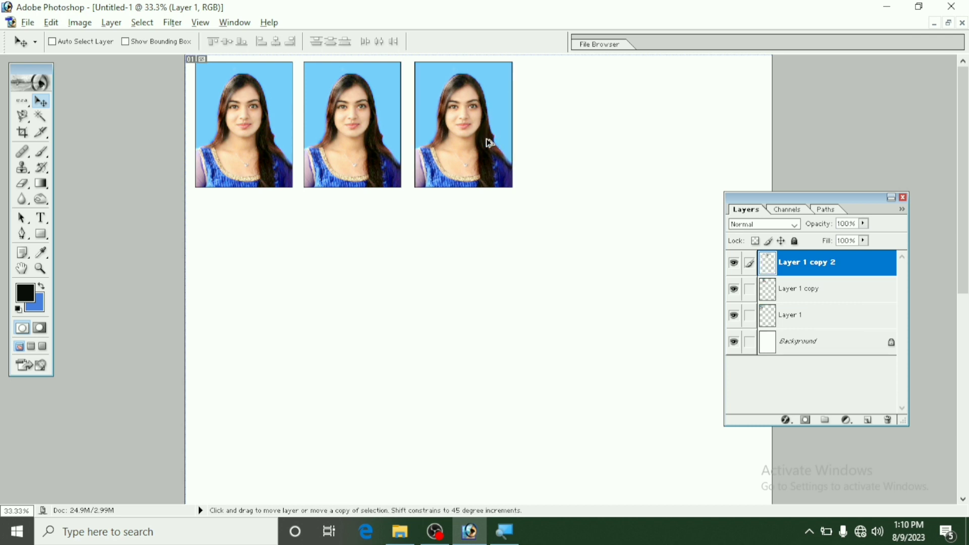
left_click_drag(489, 143, 600, 146)
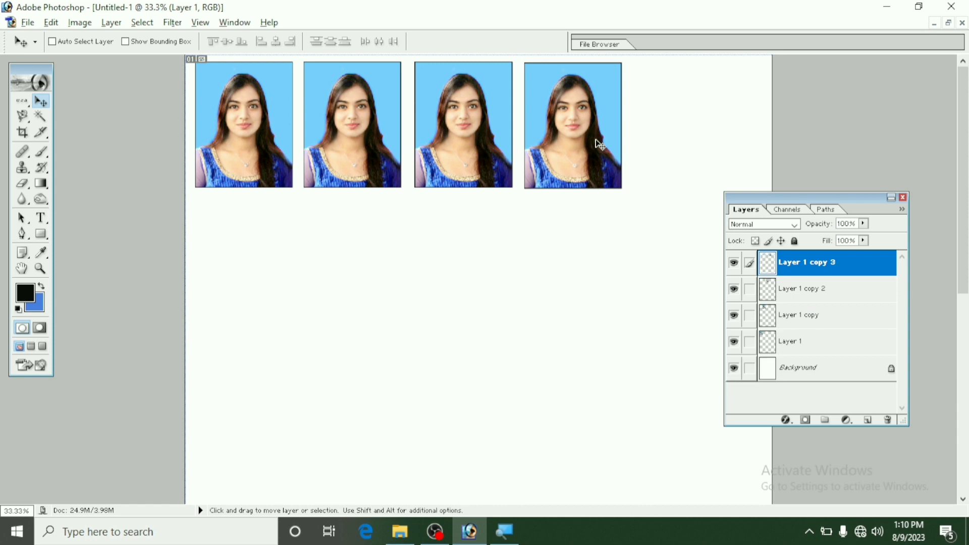
mouse_move(600, 145)
left_mouse_down()
mouse_move(655, 147)
mouse_move(603, 147)
left_mouse_up()
key("alt")
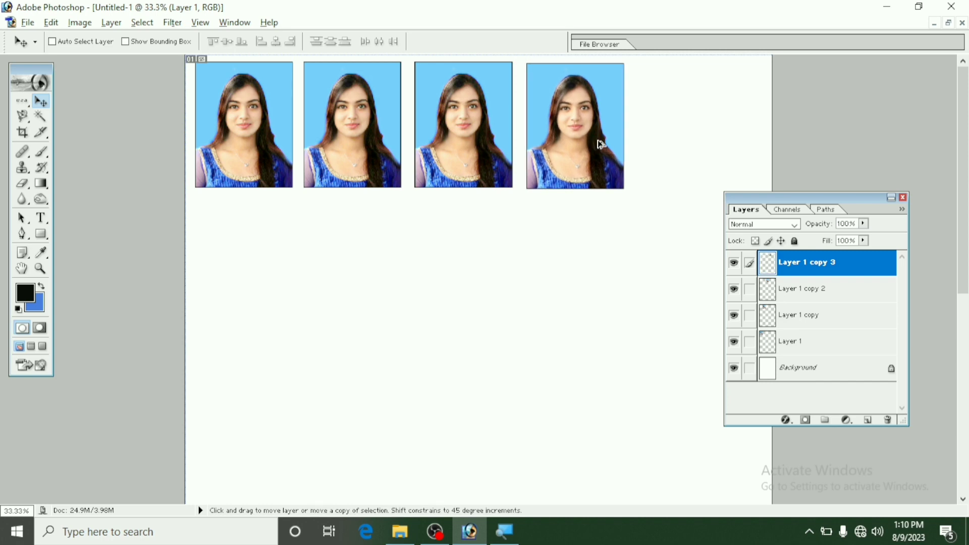
left_click_drag(600, 144, 713, 146)
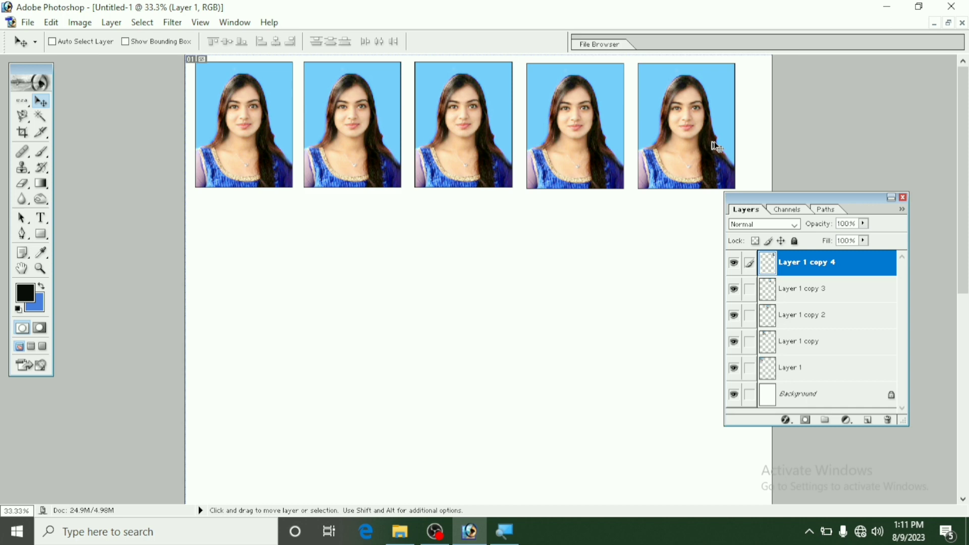
left_click_drag(791, 201, 865, 151)
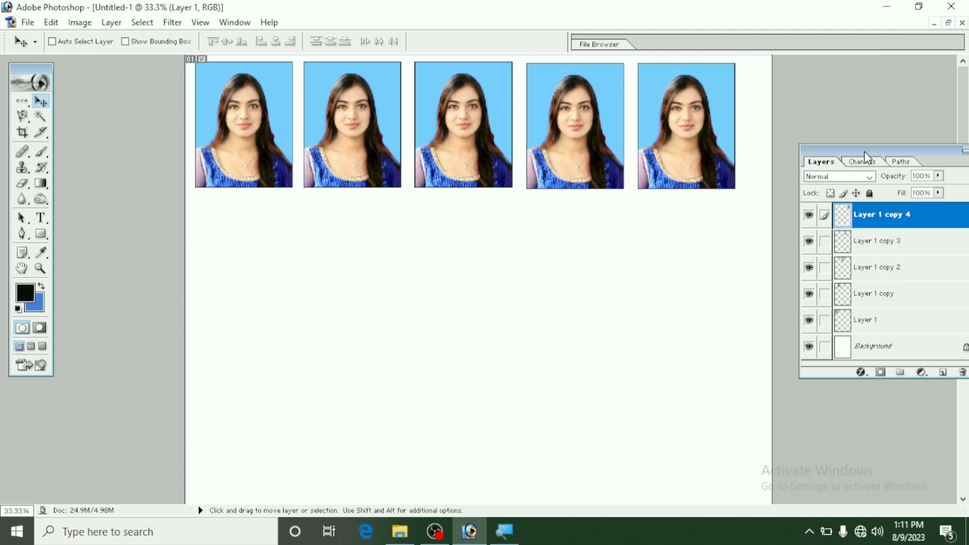
Delete layers Layer 1 copy 4, copy 3, copy 2 and copy, keeping Layer 1.
key("Delete")
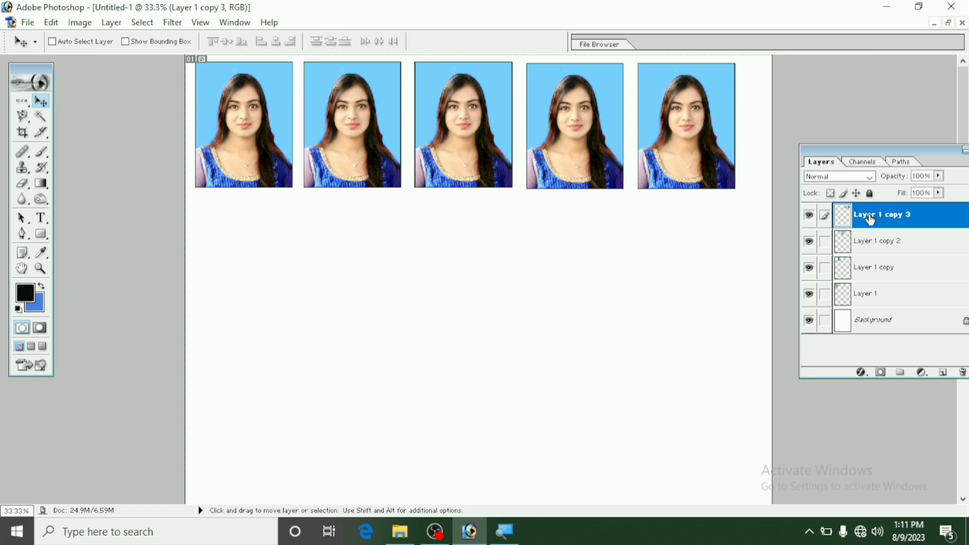
key("Delete")
key("Delete")
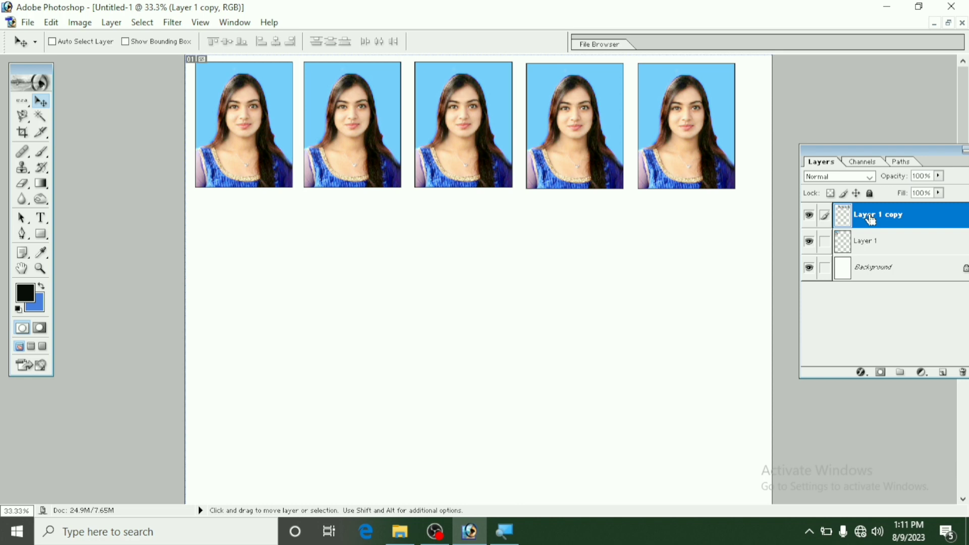
key("Delete")
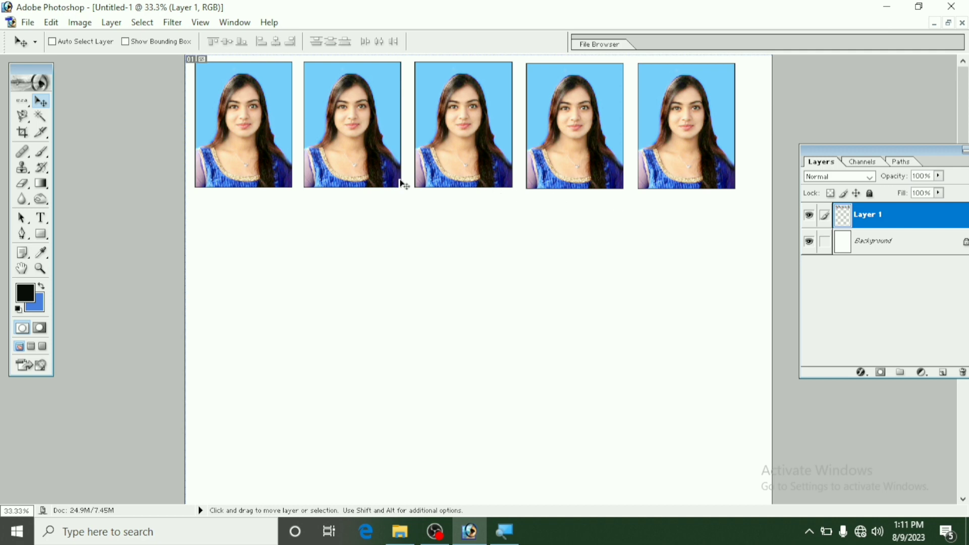
key("alt")
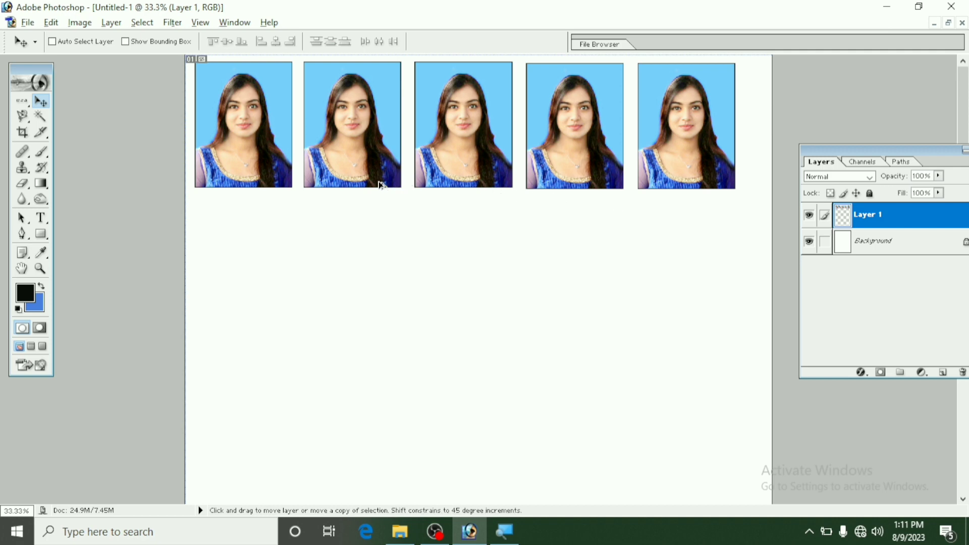
Duplicate the photo row as a second row, merge it, and copy both rows further down.
left_click_drag(383, 186, 383, 322)
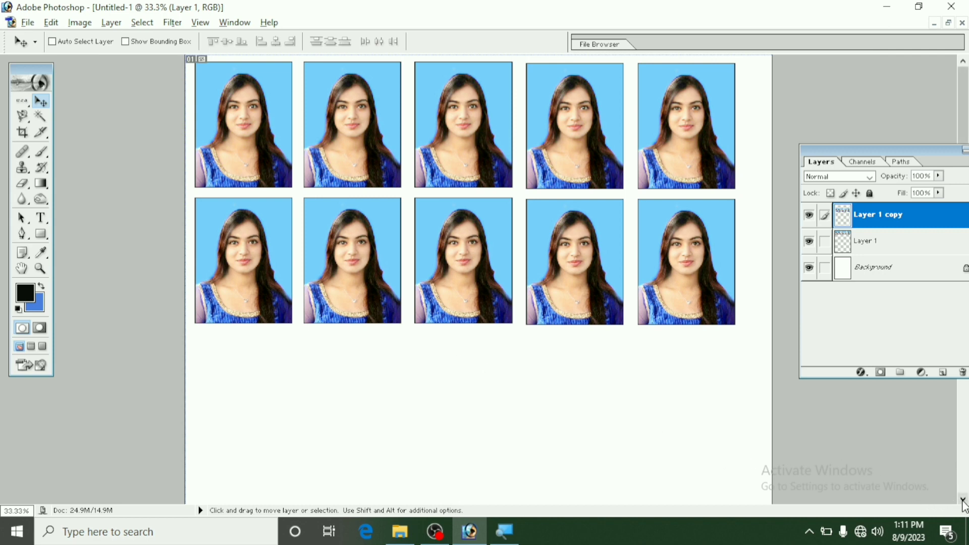
key("ctrl+e")
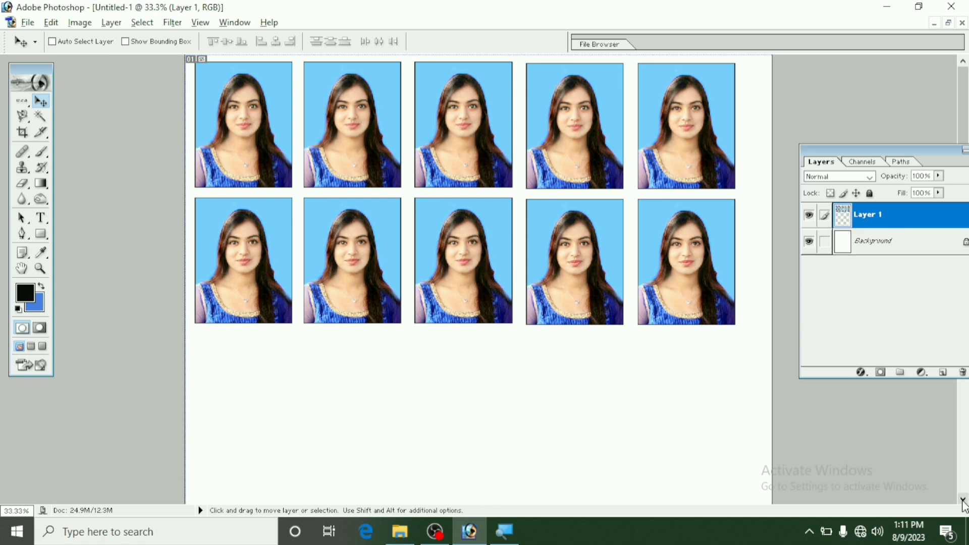
left_click(963, 501)
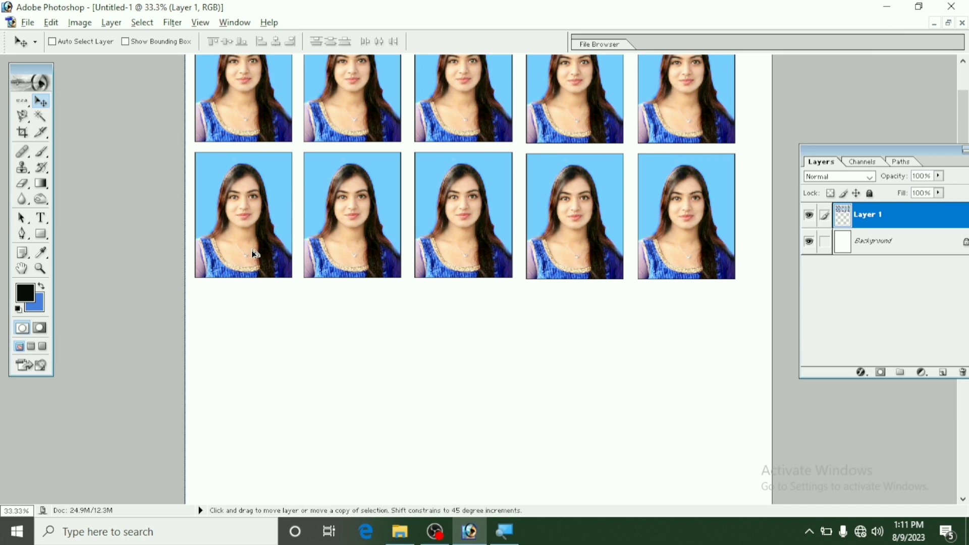
mouse_move(252, 251)
left_mouse_down()
mouse_move(261, 487)
mouse_move(251, 540)
mouse_move(254, 443)
left_mouse_up()
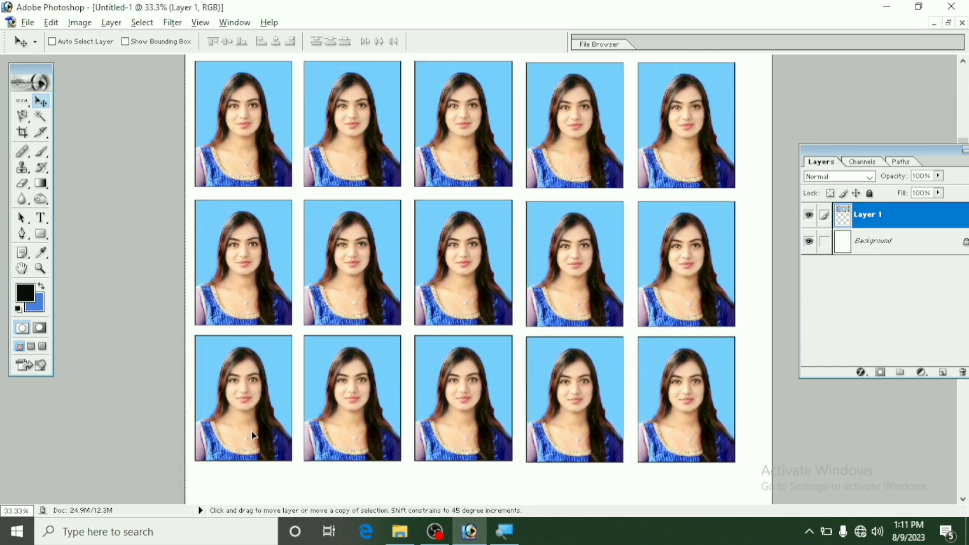
left_click_drag(254, 443, 254, 435)
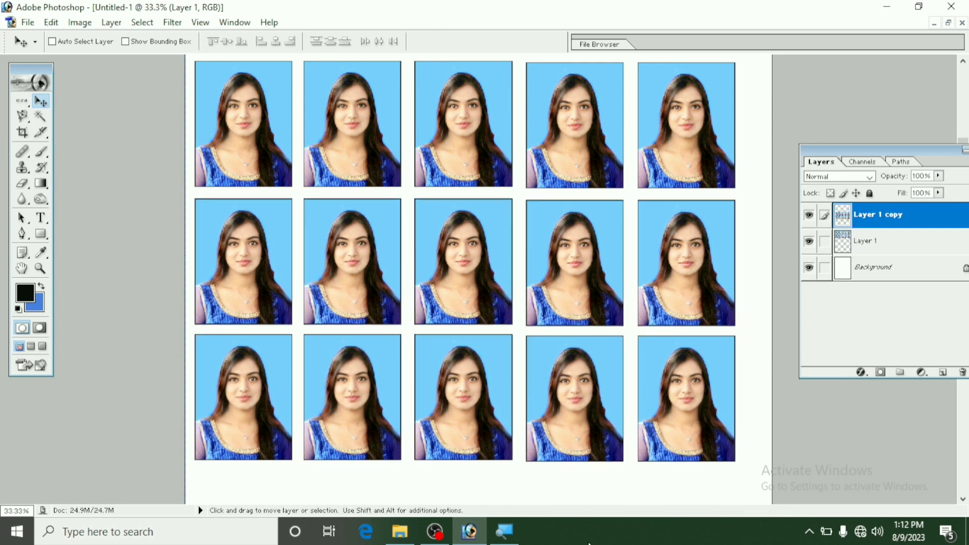
Alt-drag another copy of the rows to fill the lower page, matching the spacing above.
left_click(963, 500)
left_click_drag(964, 500, 963, 501)
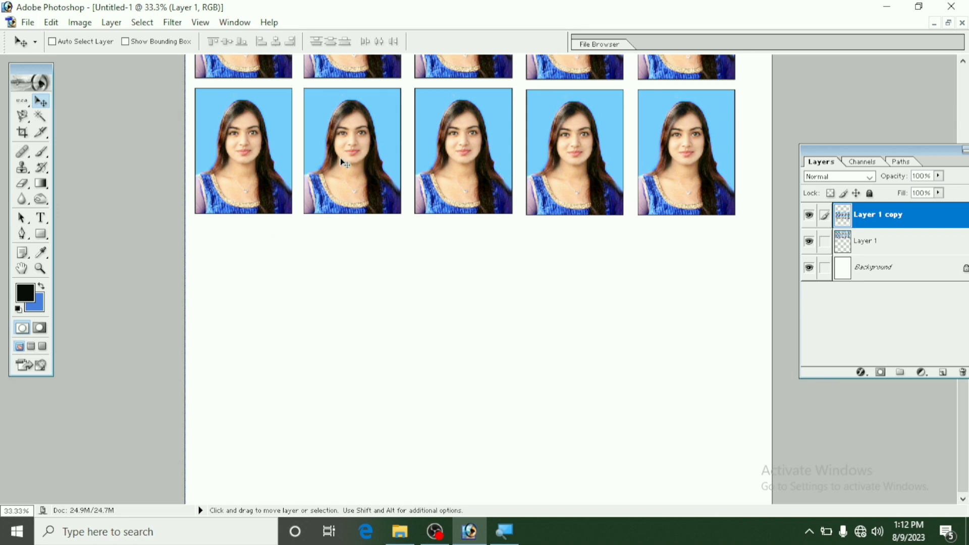
key("alt")
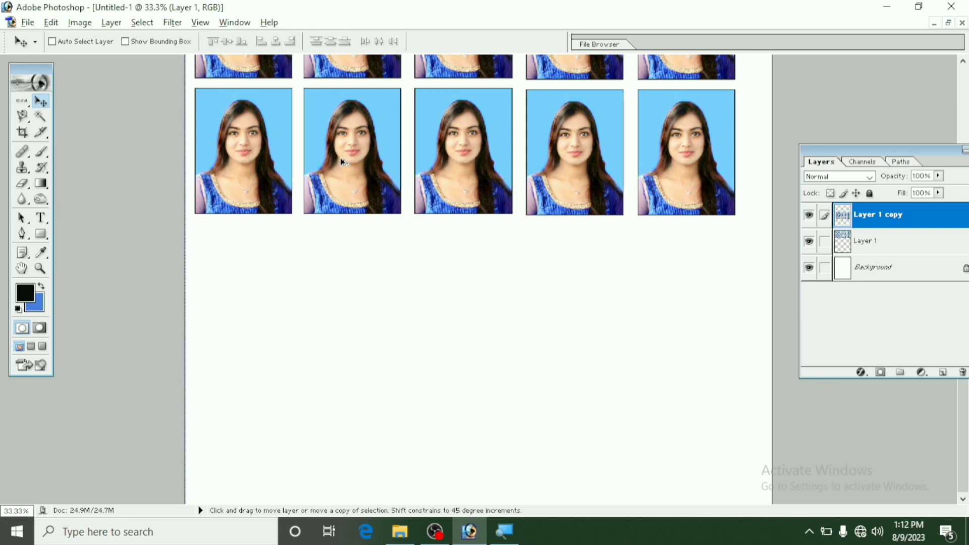
left_click_drag(343, 163, 342, 441)
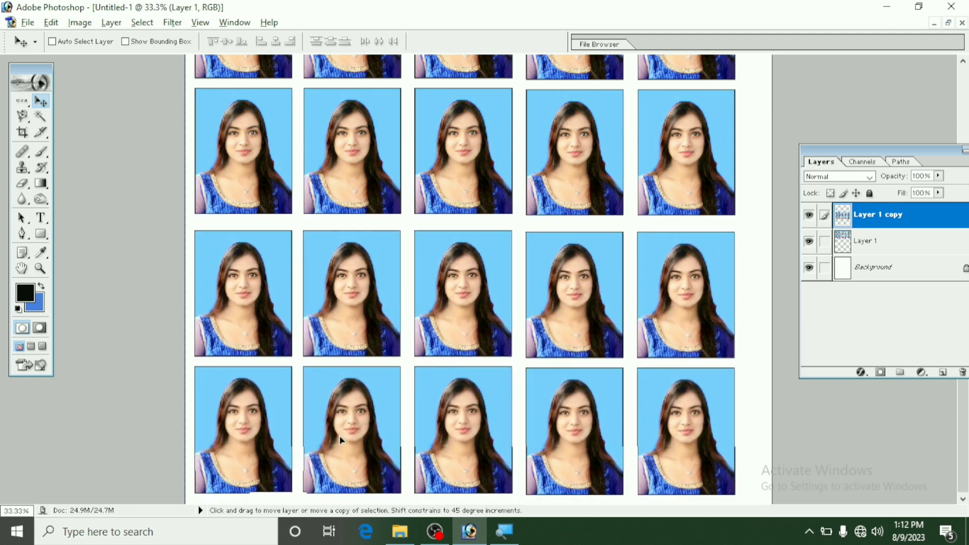
left_click_drag(342, 440, 341, 438)
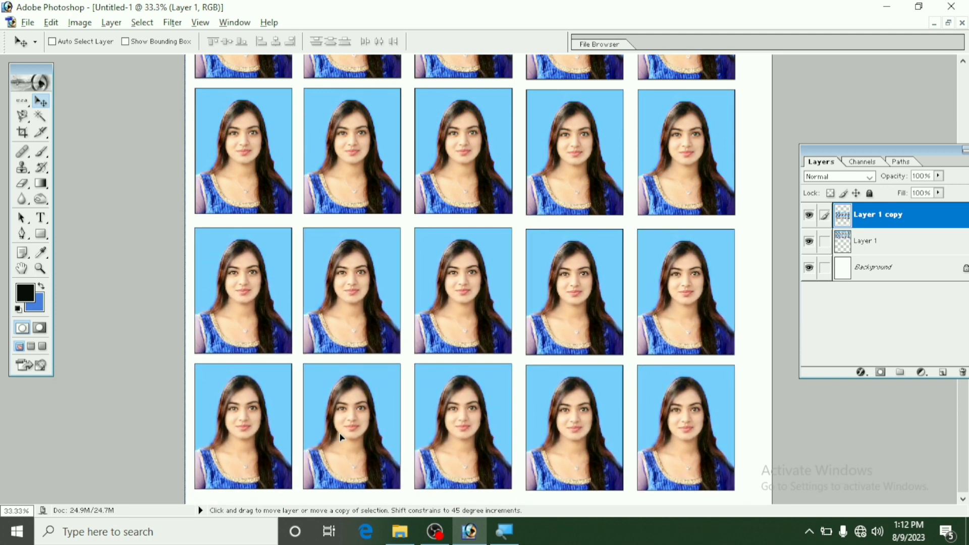
left_click(342, 438, "alt")
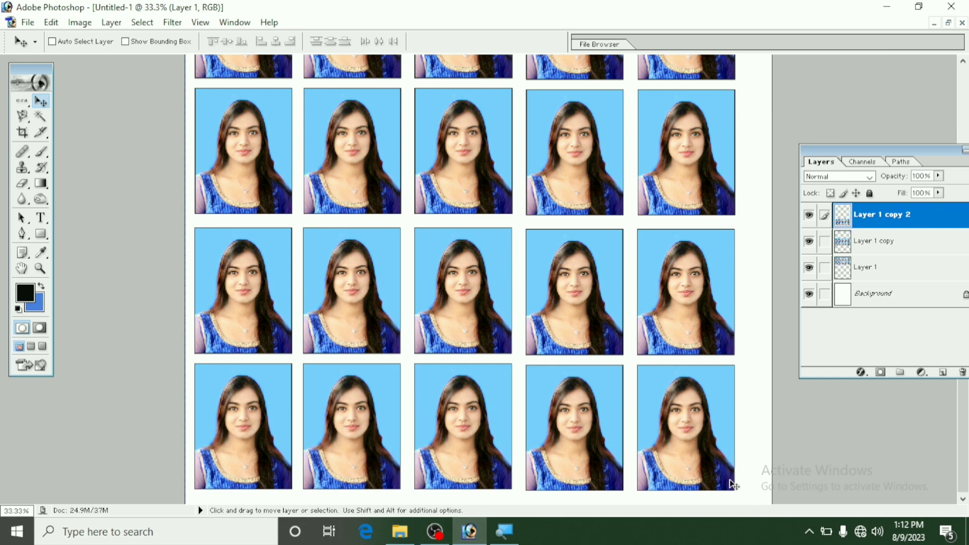
Zoom out to 16.7% to show the whole A4 sheet of 30 photos.
key("ctrl+minus")
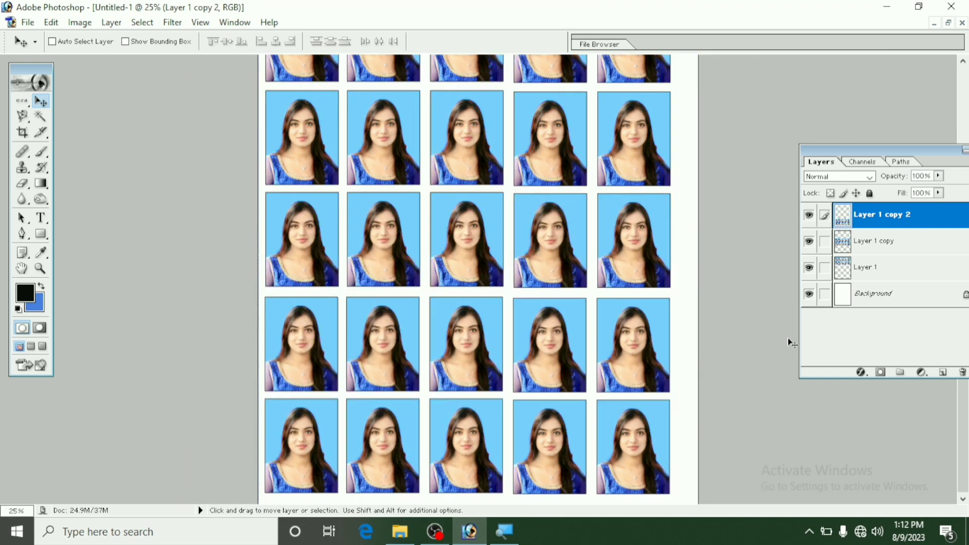
key("ctrl+minus")
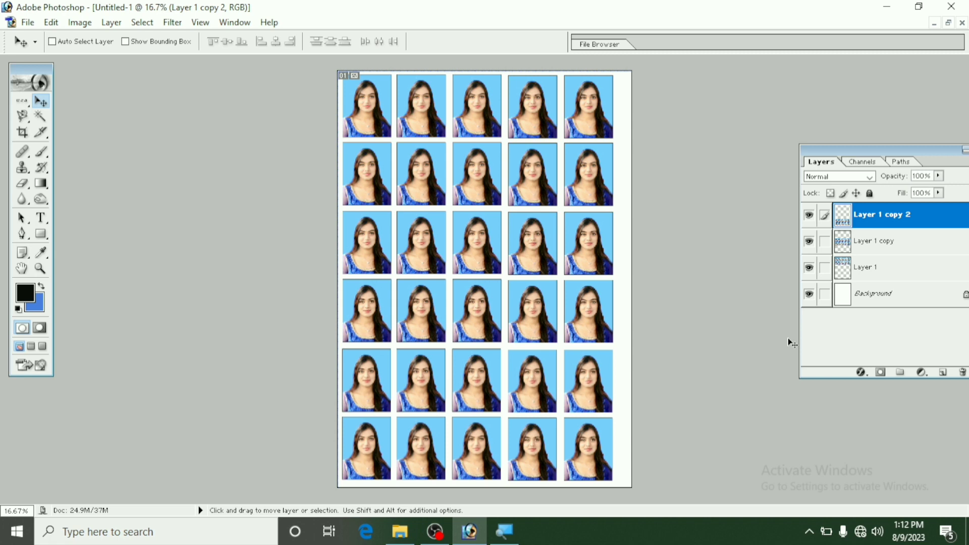
Save the sheet to the Desktop as a Photoshop PDF named 'pasport size'.
key("ctrl+s")
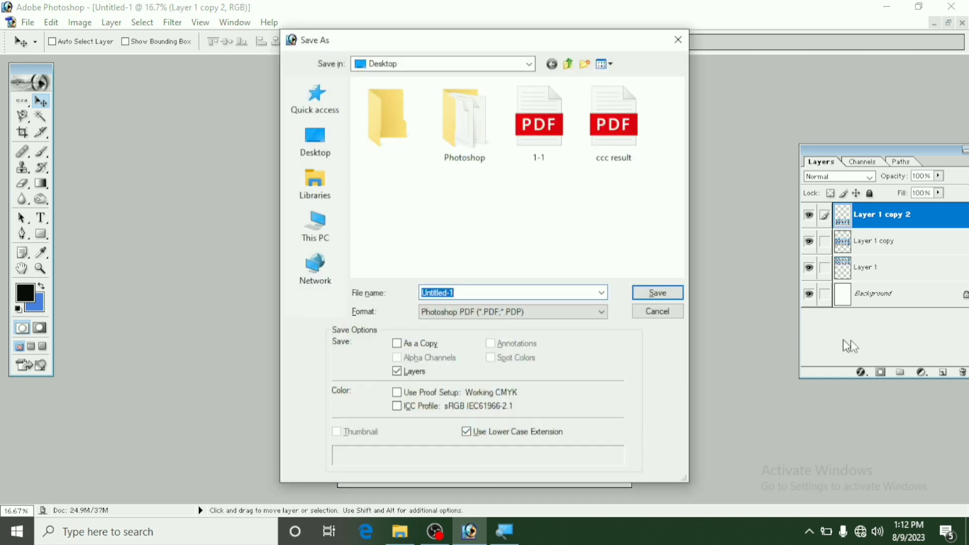
left_click(548, 313)
left_click(498, 345)
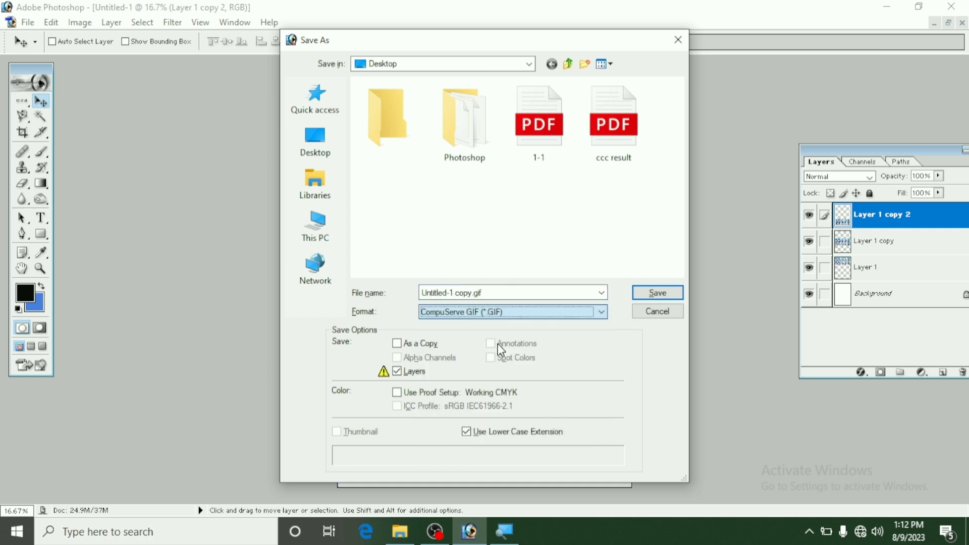
left_click(595, 316)
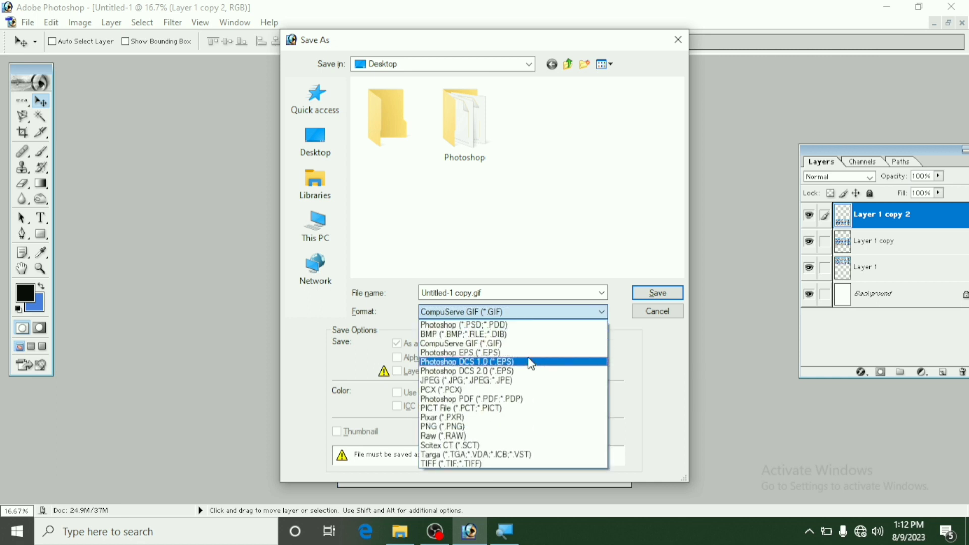
left_click(511, 400)
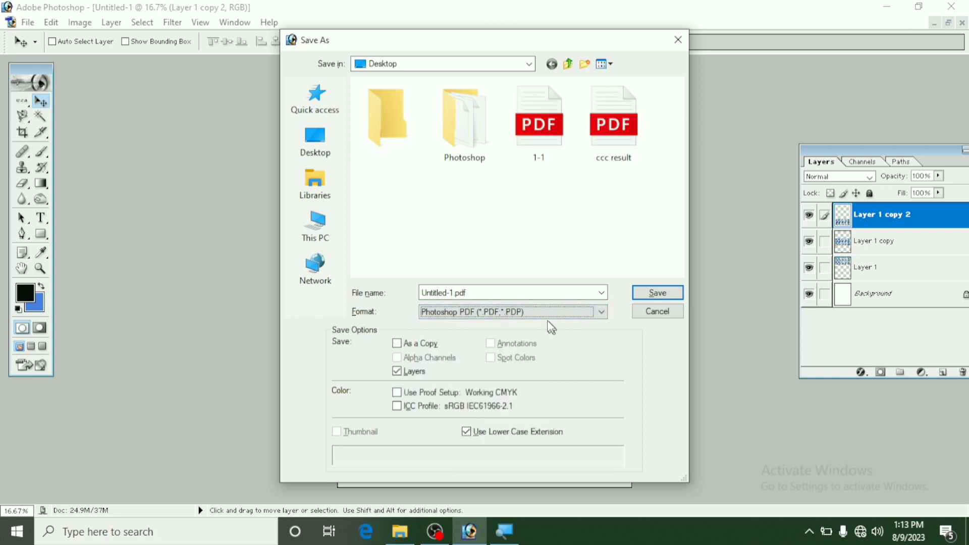
left_click(493, 293)
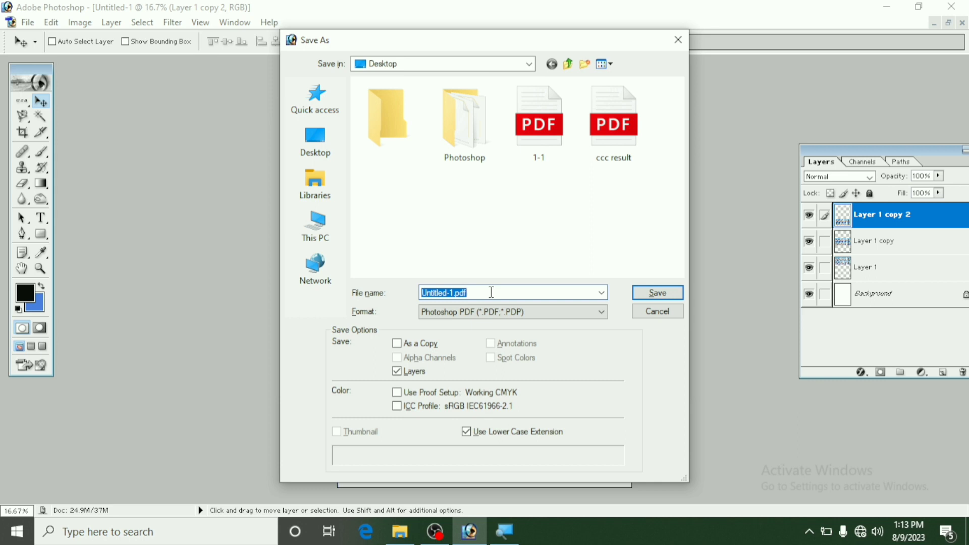
type("paspo")
type("rt si")
type("z")
type("e")
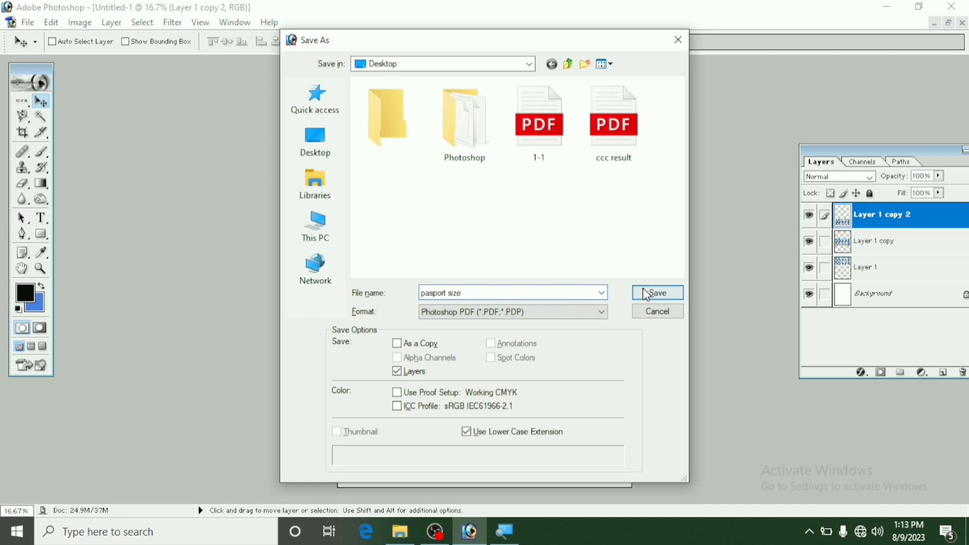
left_click(650, 296)
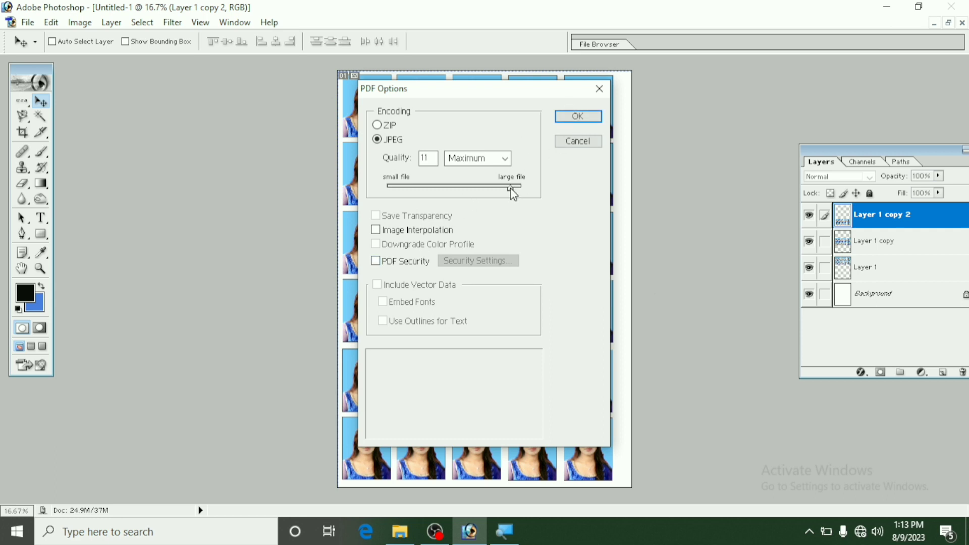
Set PDF JPEG quality to 12 (Maximum), finish saving, and minimize Photoshop.
left_click_drag(511, 188, 520, 188)
left_click(574, 120)
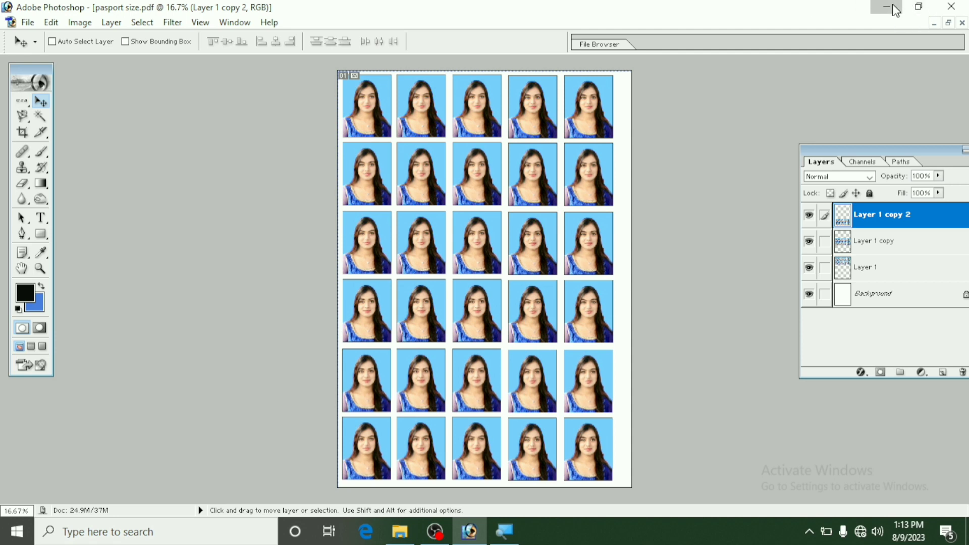
left_click(889, 7)
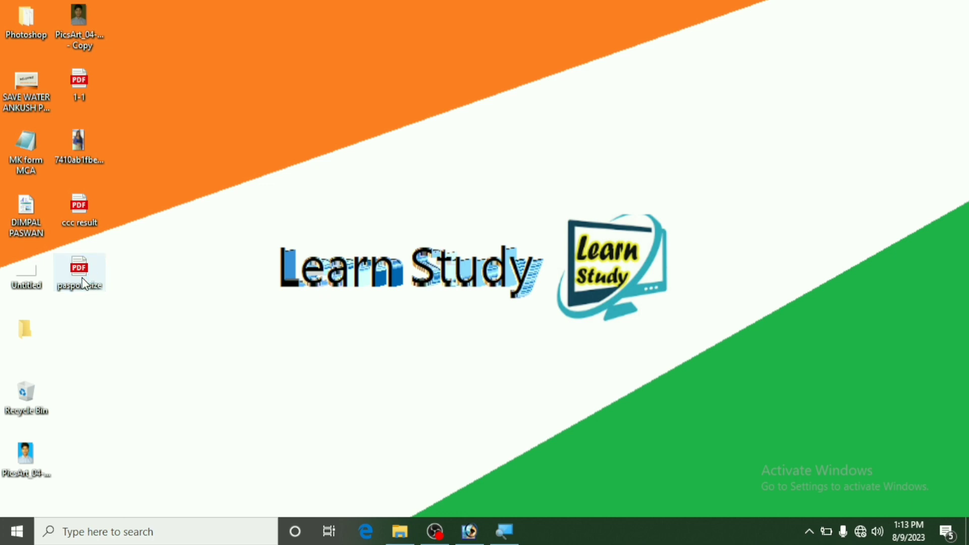
Open 'pasport size.pdf' from the desktop so the photo sheet displays in Microsoft Edge.
double_click(82, 277)
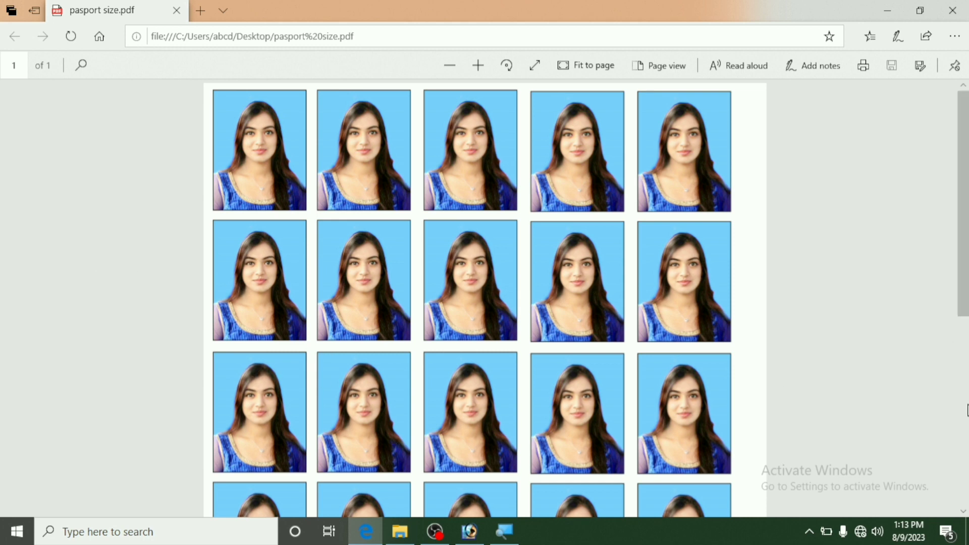
mouse_move(964, 303)
left_click(964, 333)
mouse_move(966, 425)
left_mouse_down()
mouse_move(966, 218)
mouse_move(967, 434)
left_mouse_up()
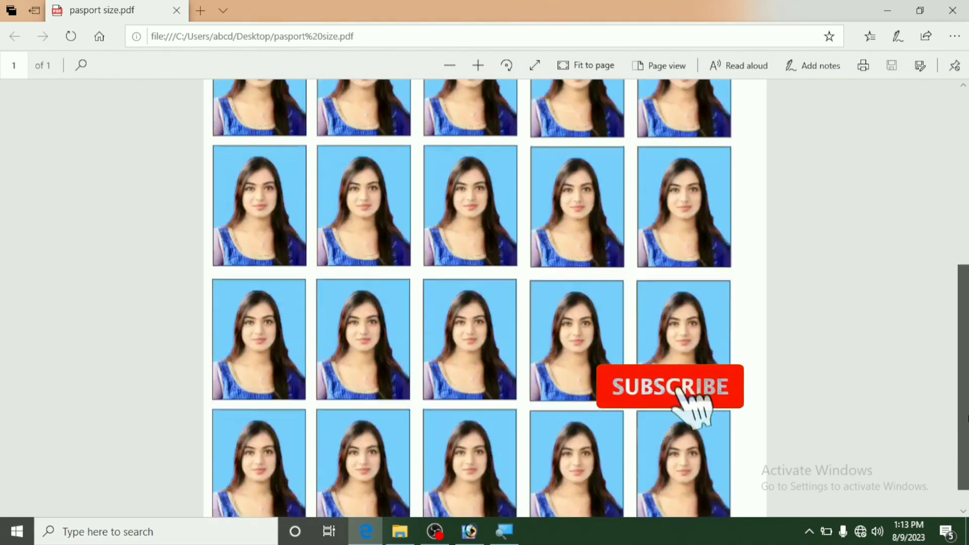